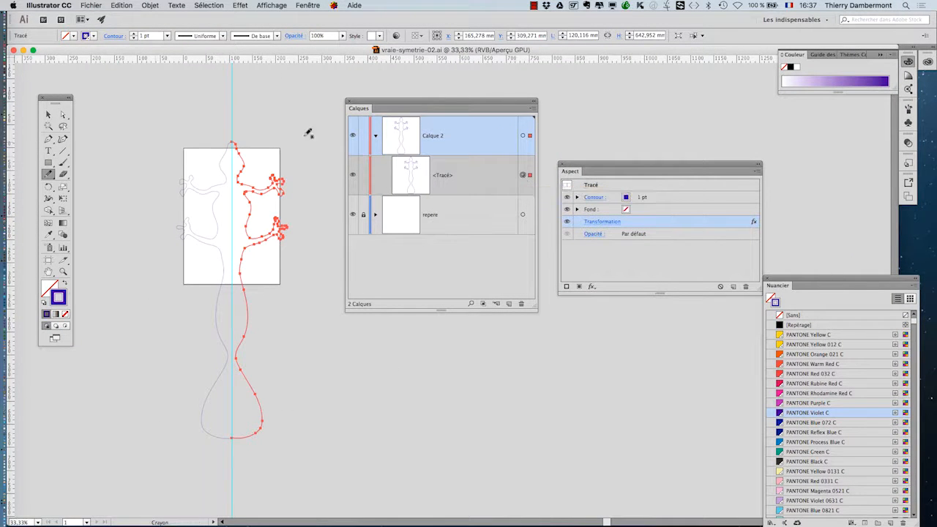
# Enlarge the artboard on all sides to about 351 x 774 mm so it surrounds the whole lizard drawing
pyautogui.moveTo(378, 108); pyautogui.dragTo(422, 99)
pyautogui.click(48, 260)
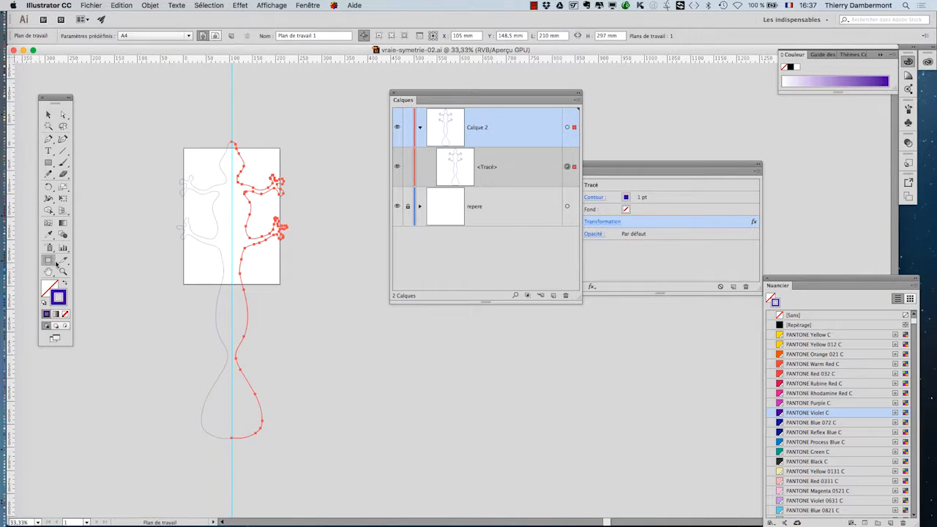
pyautogui.moveTo(184, 149); pyautogui.dragTo(164, 102)
pyautogui.moveTo(283, 287); pyautogui.dragTo(317, 458)
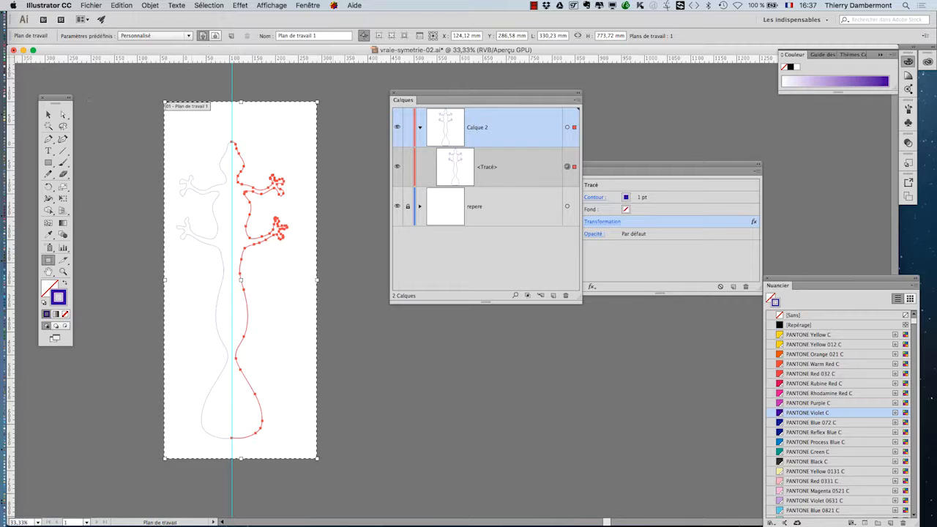
pyautogui.click(49, 114)
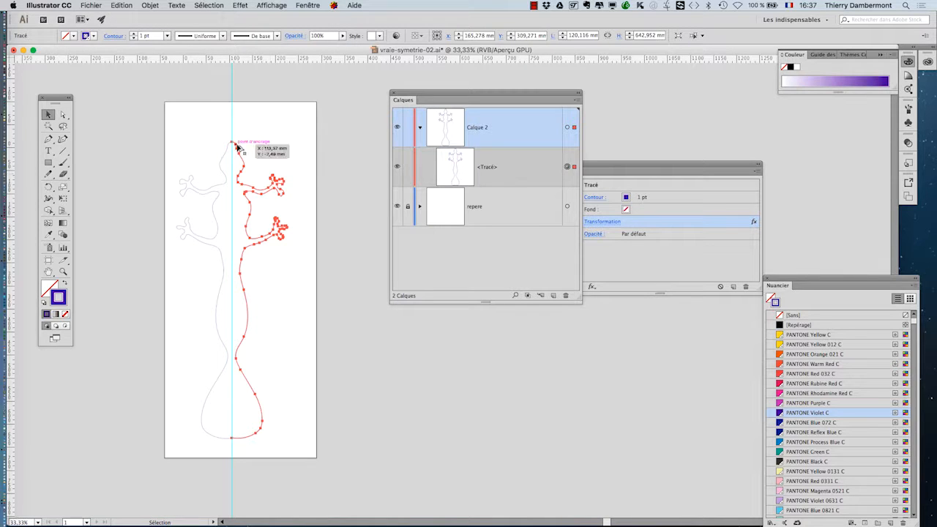
pyautogui.click(48, 260)
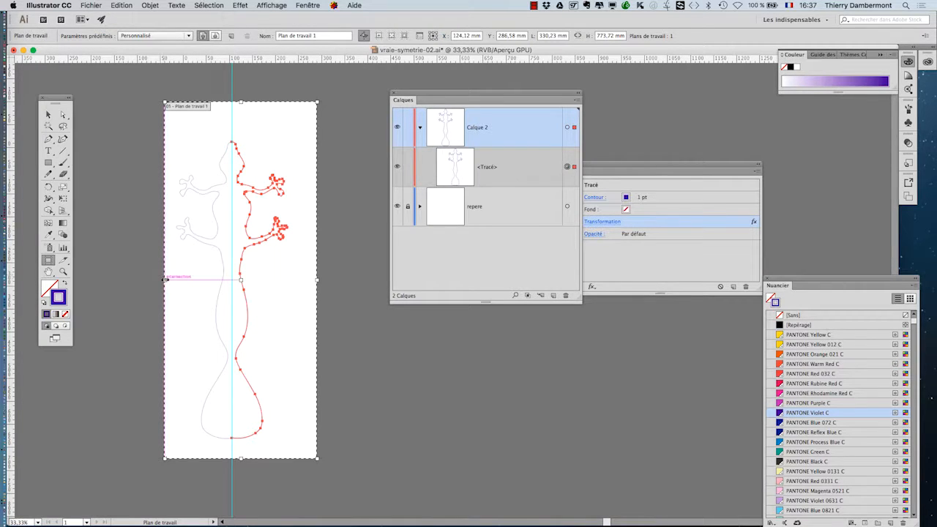
pyautogui.moveTo(166, 278); pyautogui.dragTo(154, 279)
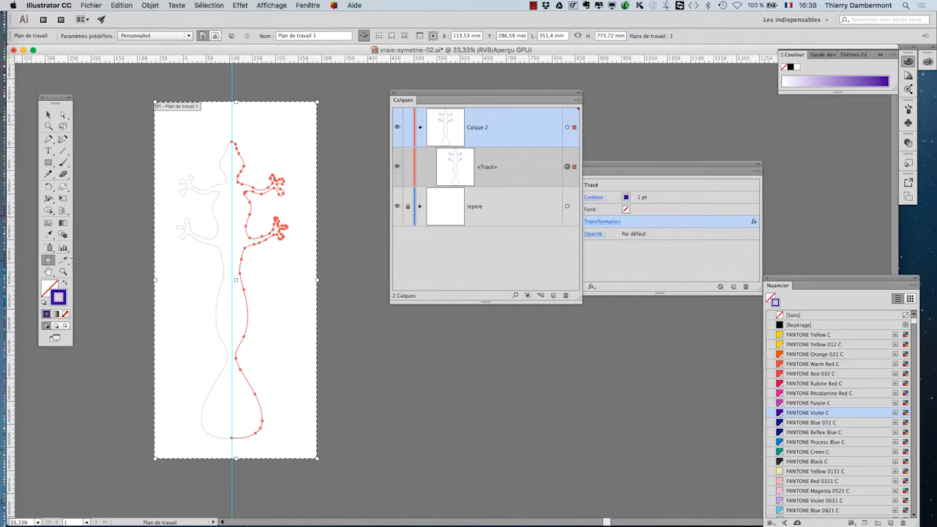
pyautogui.click(51, 117)
pyautogui.click(349, 254)
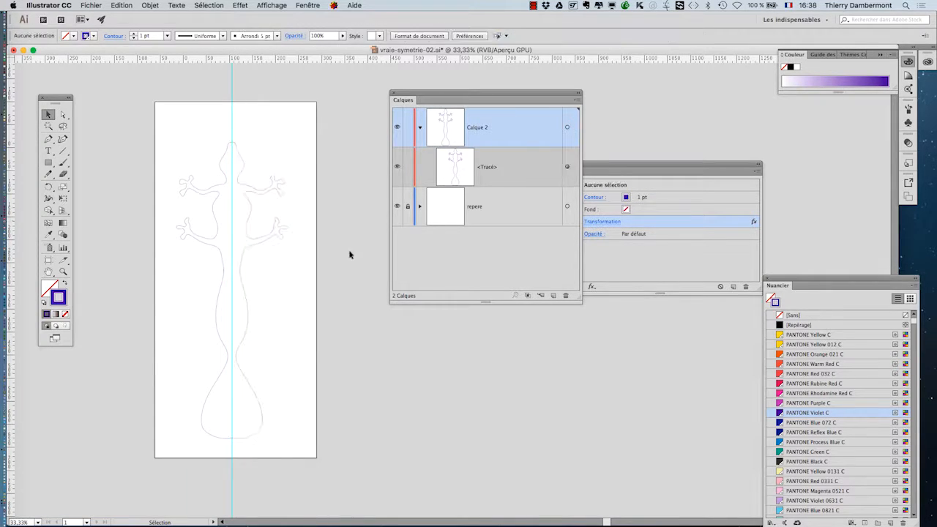
# Draw a circle about 11 mm in diameter as an eye in the lizard's head, right of the vertical guide
pyautogui.scroll(3, 238, 164)
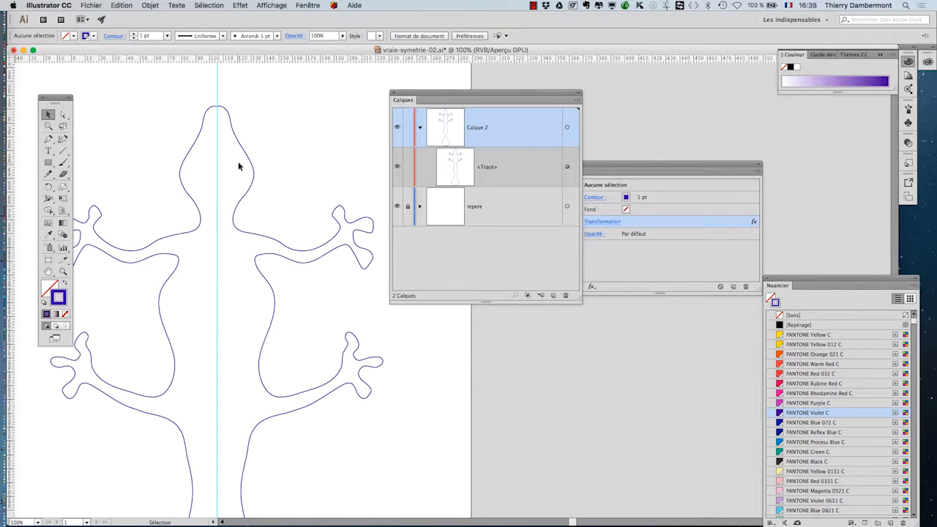
pyautogui.moveTo(442, 92); pyautogui.dragTo(521, 85)
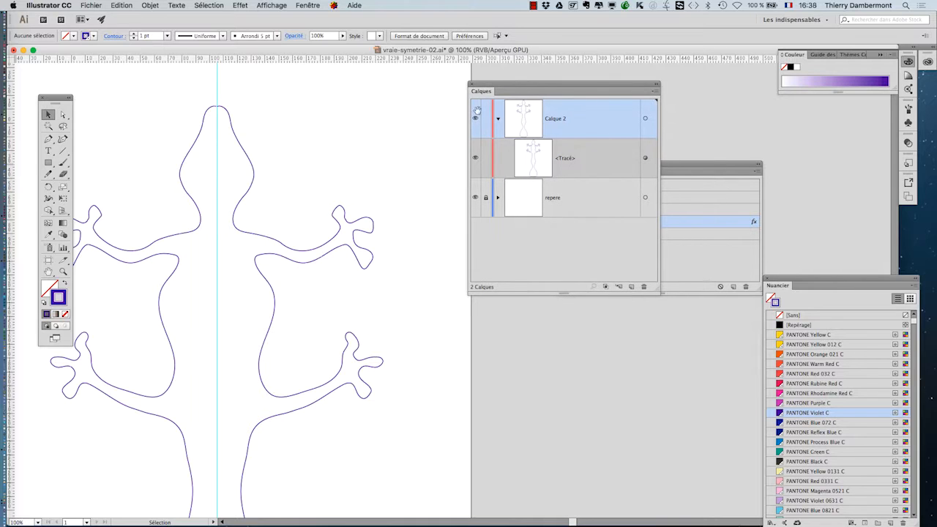
pyautogui.moveTo(387, 154); pyautogui.dragTo(434, 160)
pyautogui.scroll(2, 259, 153)
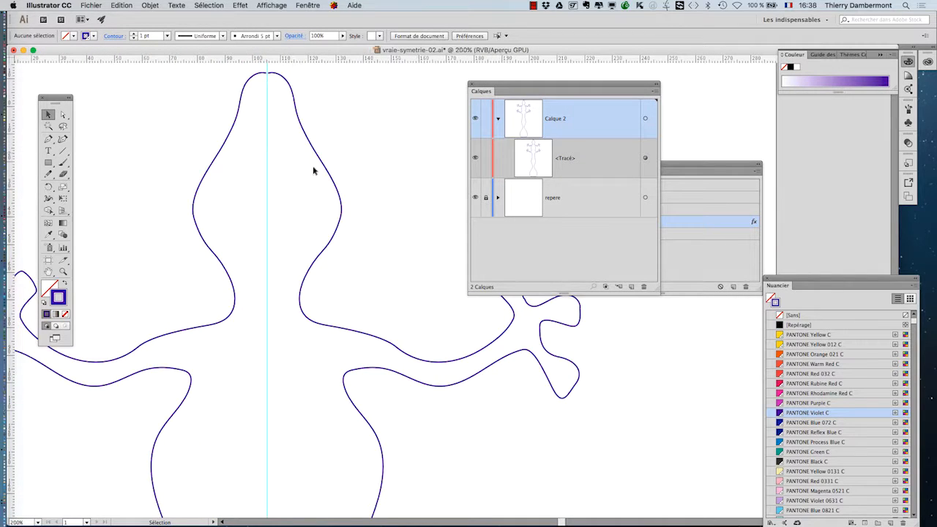
pyautogui.moveTo(45, 166); pyautogui.dragTo(170, 185)
pyautogui.moveTo(91, 178); pyautogui.dragTo(184, 208)
pyautogui.moveTo(80, 174); pyautogui.dragTo(215, 20)
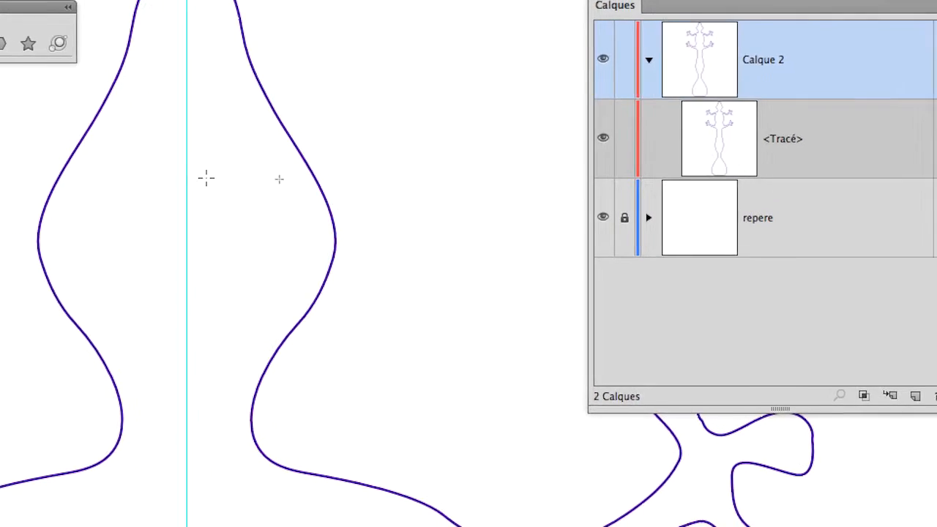
pyautogui.moveTo(281, 205); pyautogui.dragTo(306, 216)
pyautogui.moveTo(224, 183); pyautogui.dragTo(241, 199)
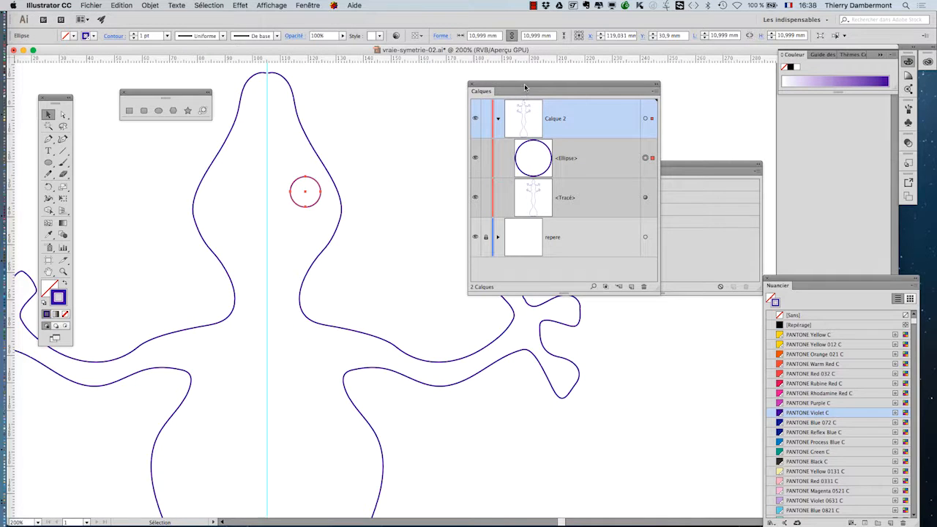
# Apply a Transform effect to the circle with 1 copy, mirrored on the X axis, using the middle-left reference point
pyautogui.moveTo(524, 86); pyautogui.dragTo(164, 285)
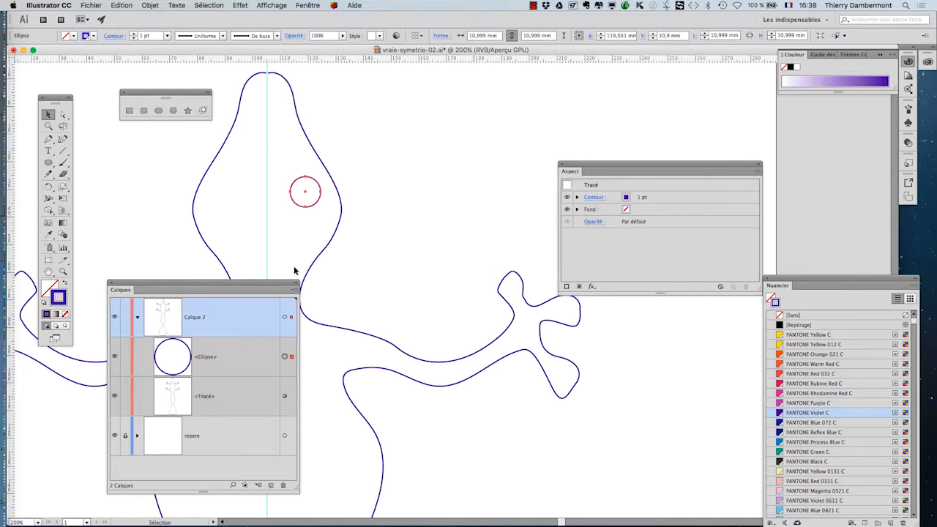
pyautogui.click(241, 6)
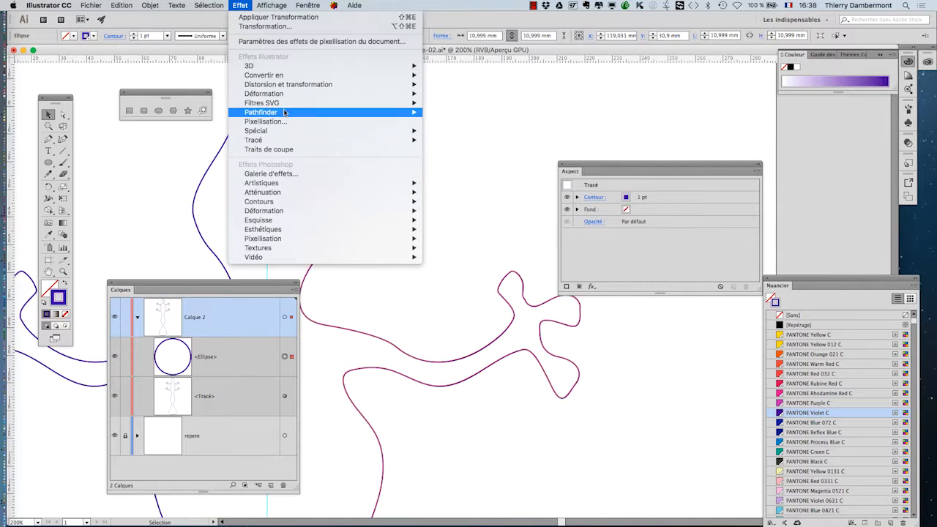
pyautogui.moveTo(289, 86)
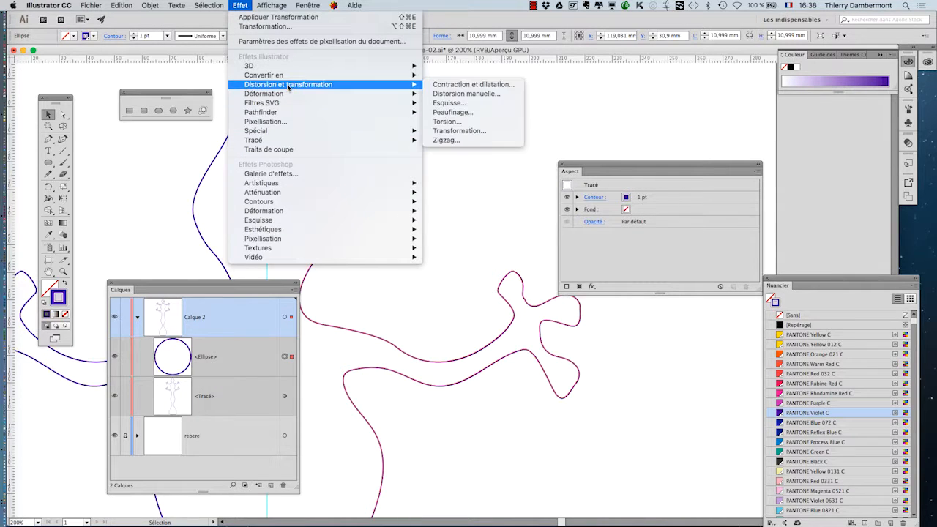
pyautogui.click(459, 130)
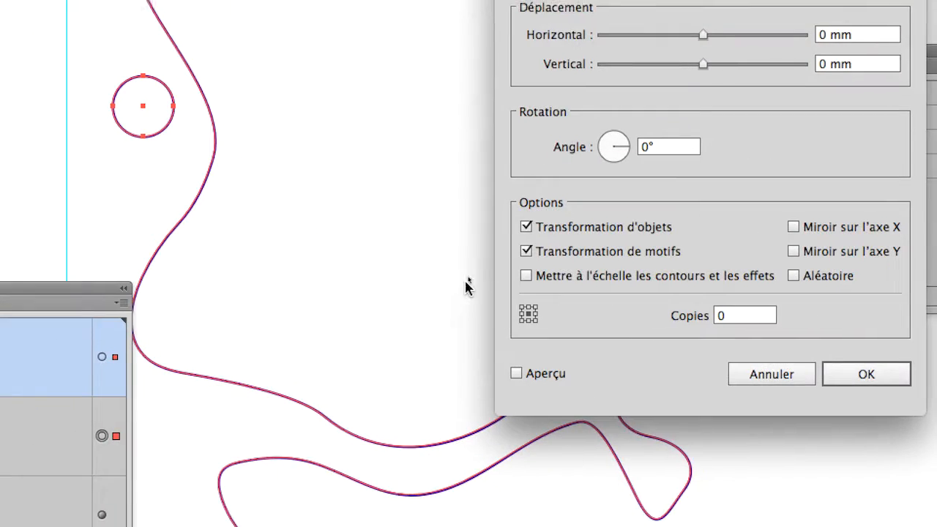
pyautogui.click(492, 324)
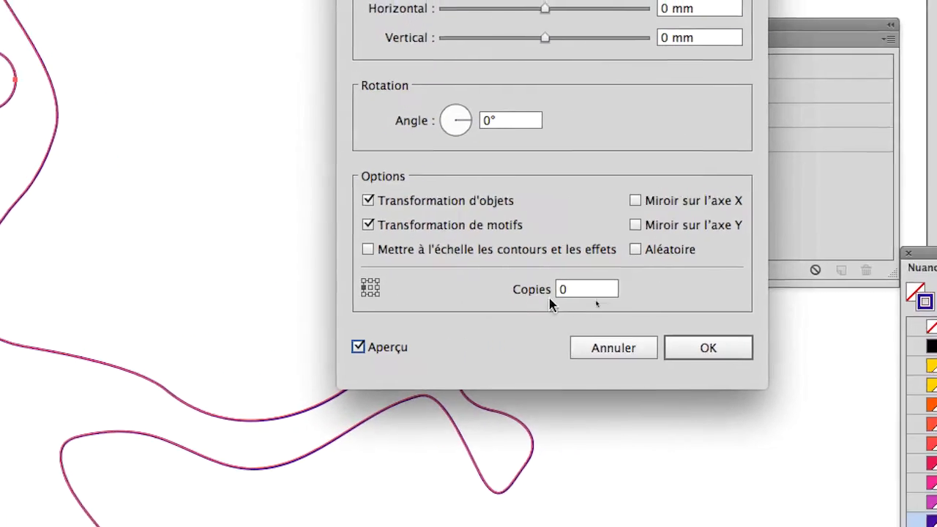
pyautogui.click(684, 292)
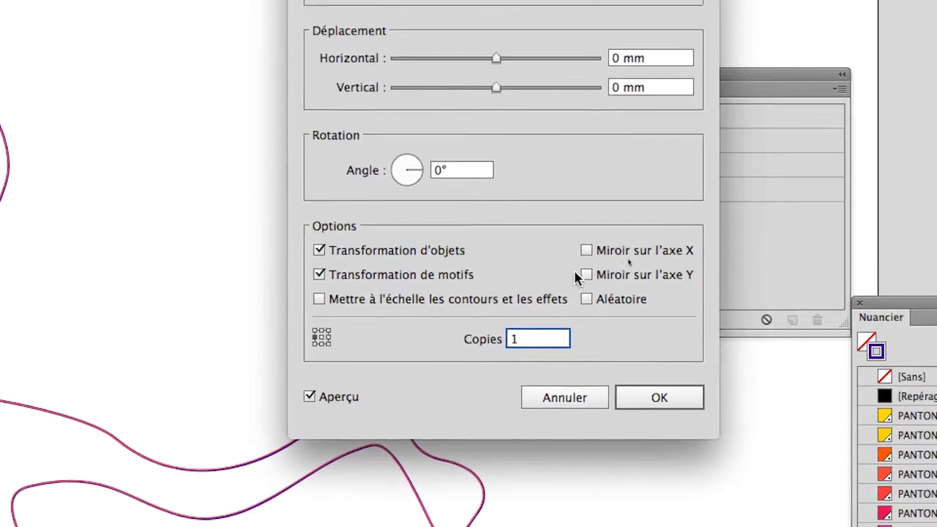
pyautogui.click(647, 200)
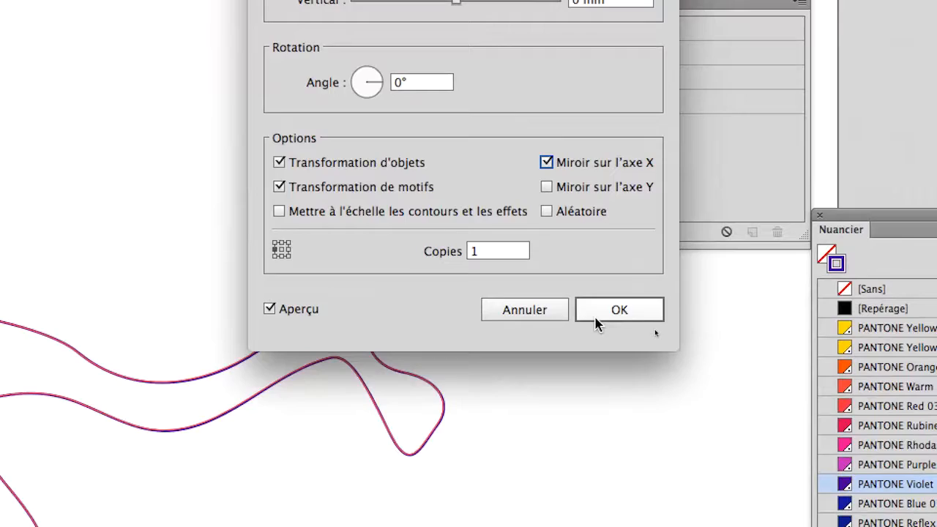
pyautogui.click(848, 319)
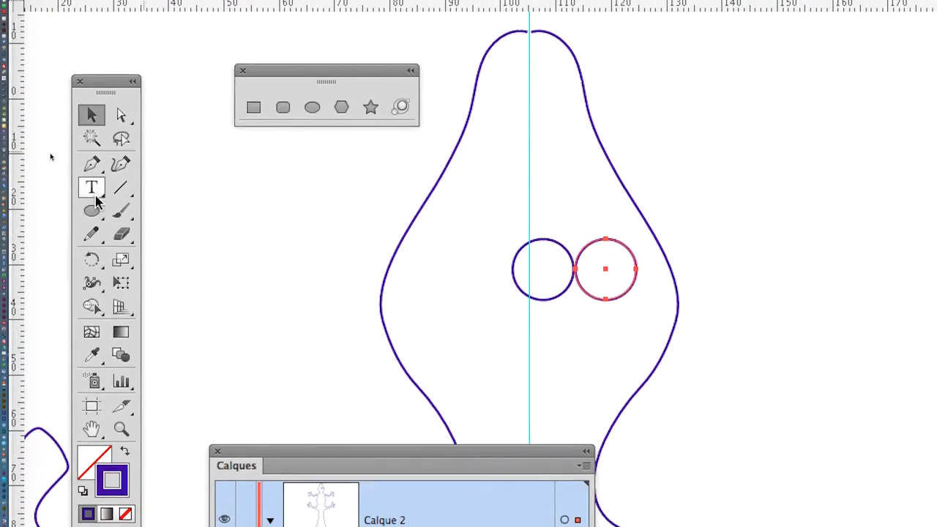
# Reshape the original eye circle freehand with the Pencil tool, flattening its lower edge
pyautogui.click(96, 239)
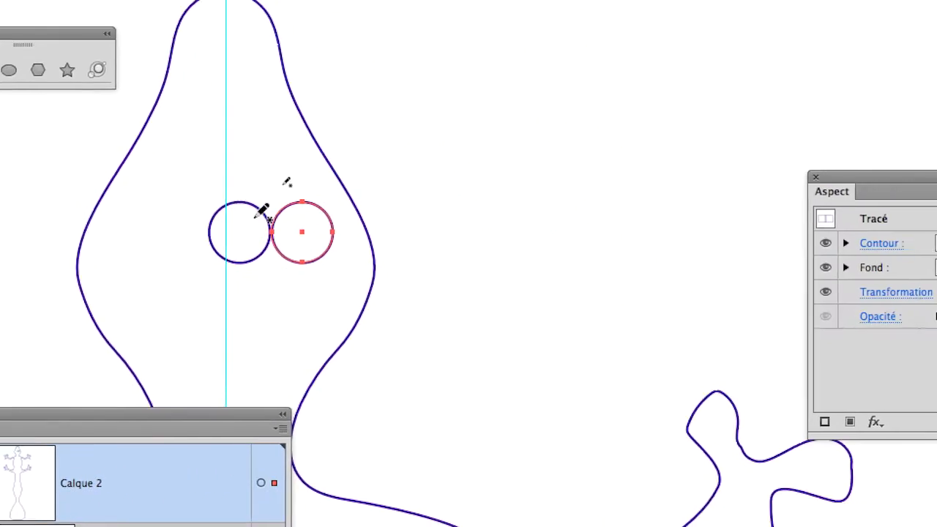
pyautogui.moveTo(593, 216); pyautogui.dragTo(606, 243)
pyautogui.moveTo(280, 222)
pyautogui.mouseDown()
pyautogui.moveTo(270, 248)
pyautogui.moveTo(246, 252)
pyautogui.moveTo(282, 227)
pyautogui.moveTo(299, 199)
pyautogui.moveTo(259, 177)
pyautogui.moveTo(249, 183)
pyautogui.moveTo(307, 210)
pyautogui.moveTo(287, 250)
pyautogui.moveTo(262, 253)
pyautogui.mouseUp()
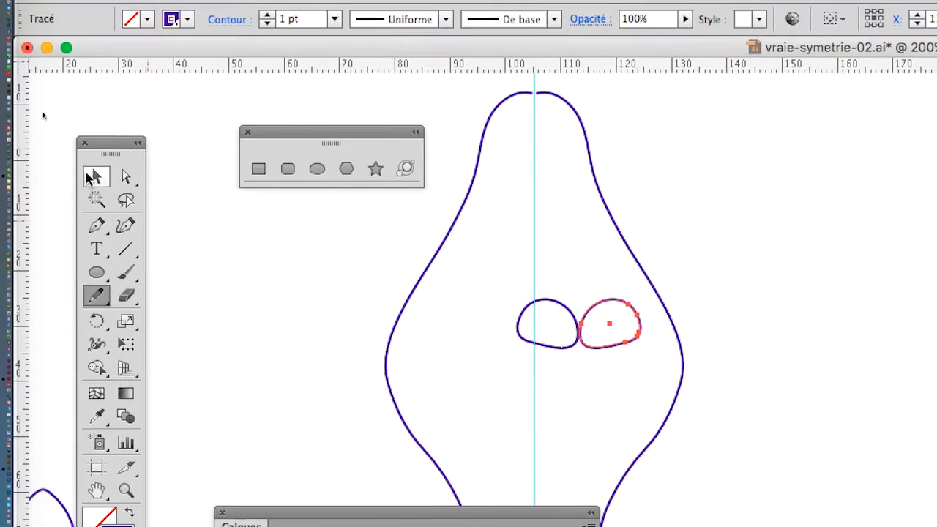
# Select the reshaped eye with its mirrored copy and delete it
pyautogui.click(87, 174)
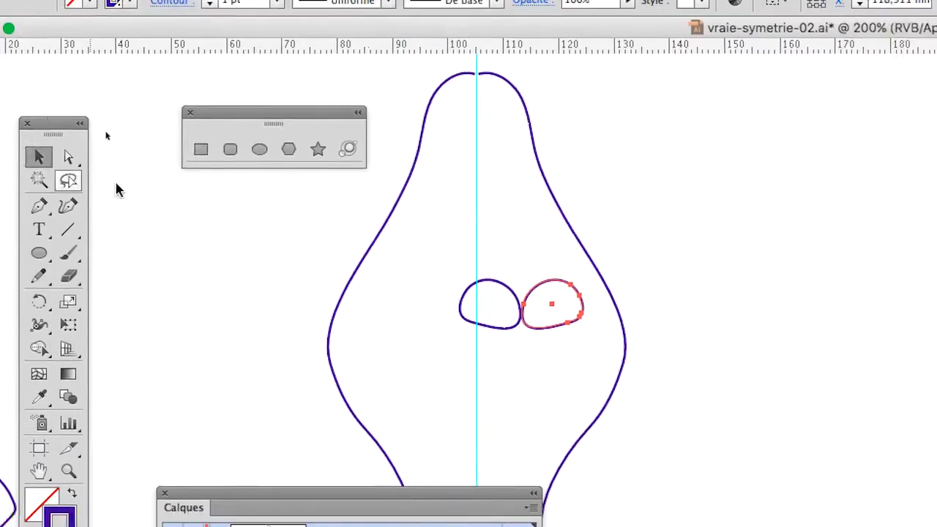
pyautogui.moveTo(543, 292); pyautogui.dragTo(624, 359)
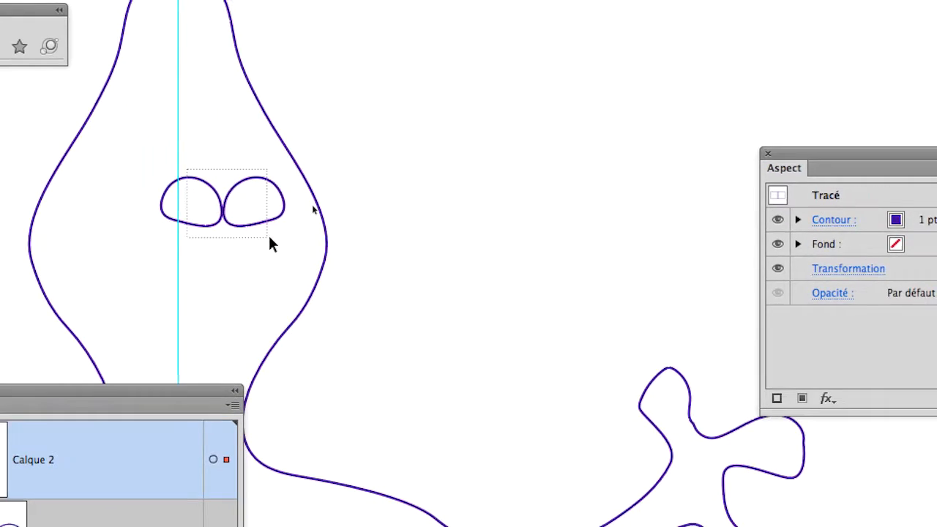
pyautogui.moveTo(271, 244); pyautogui.dragTo(272, 243)
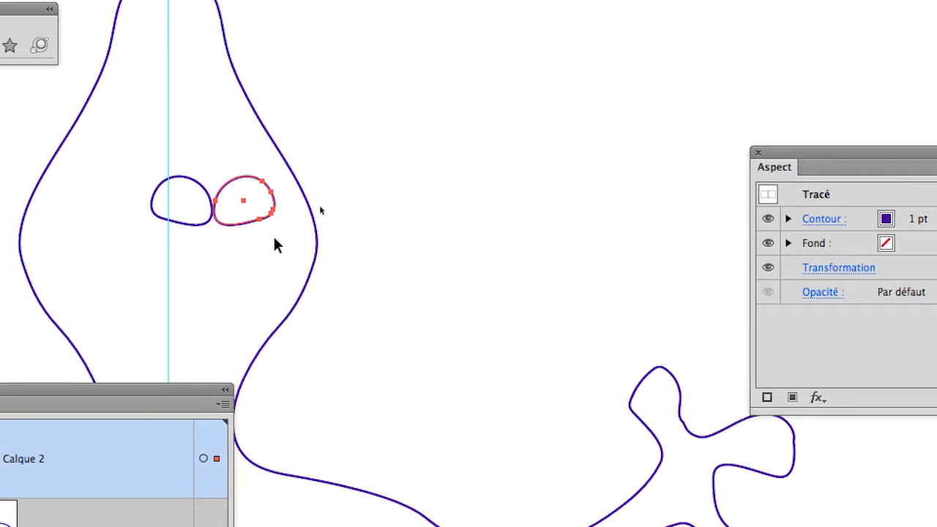
pyautogui.press('Delete')
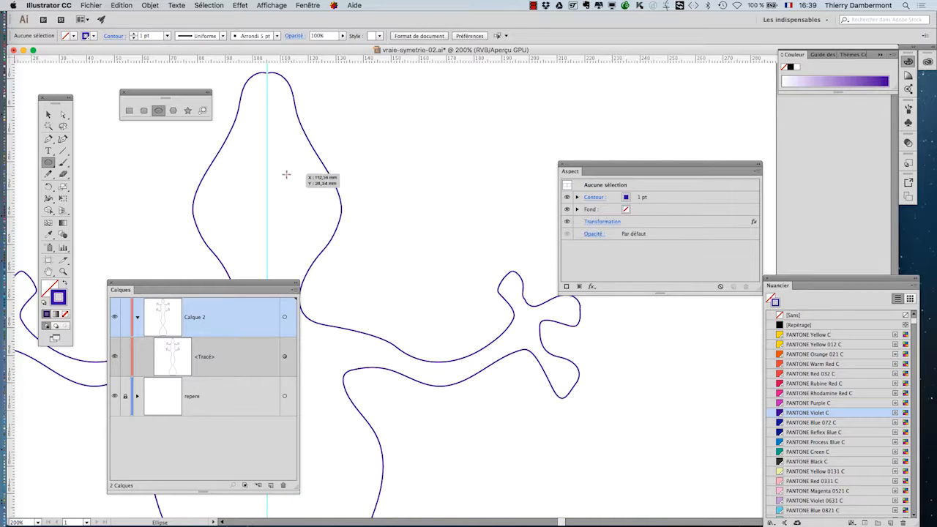
# Draw a new eye circle about 9.7 mm in diameter in the head, right of the vertical guide
pyautogui.moveTo(313, 194); pyautogui.dragTo(313, 194)
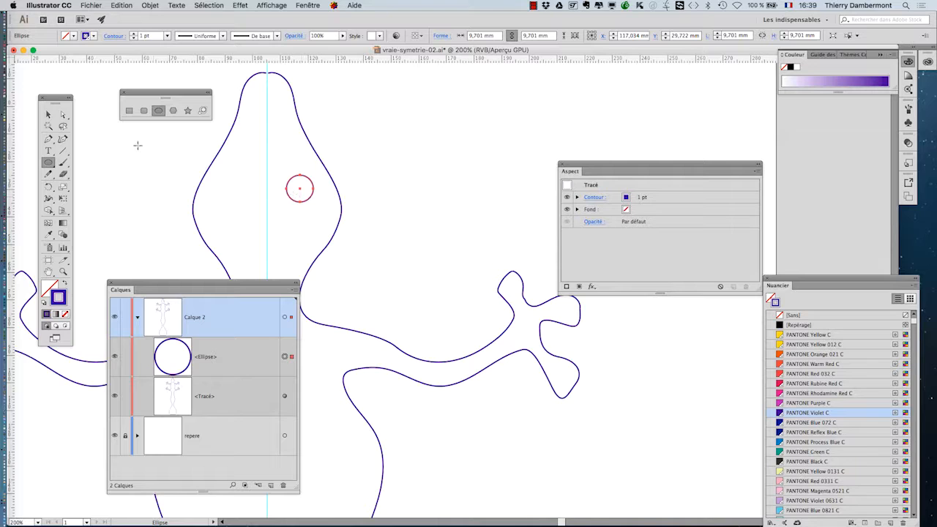
pyautogui.click(49, 115)
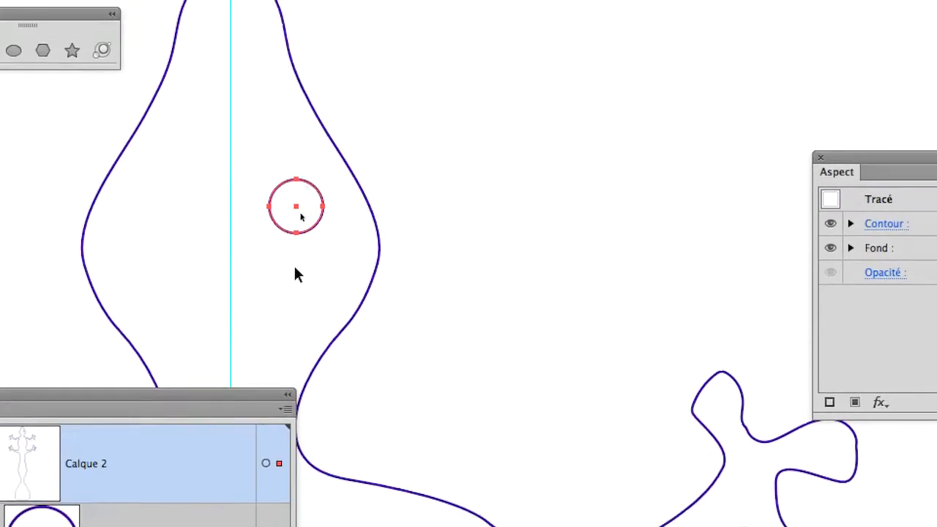
# Group the eye circle with the lizard's half-outline path and expand the group in the layer list
pyautogui.click(527, 361)
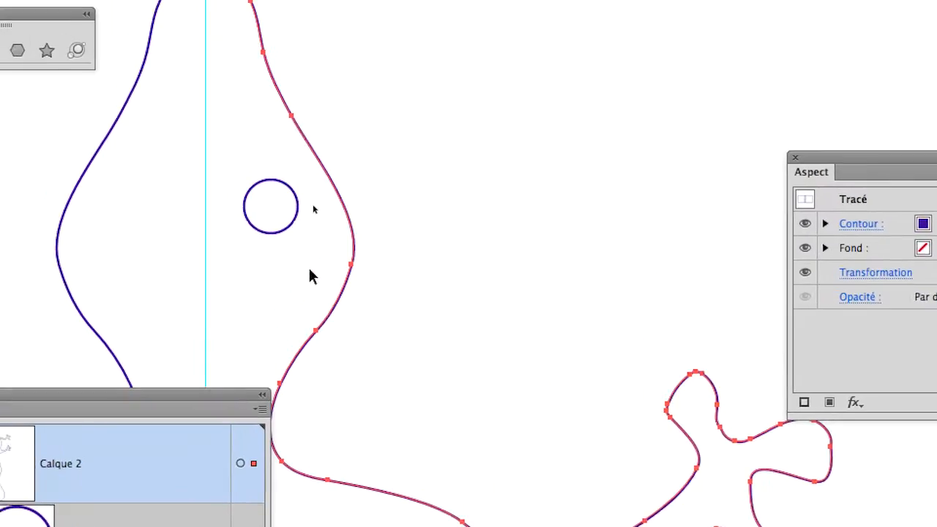
pyautogui.moveTo(320, 212); pyautogui.dragTo(298, 259)
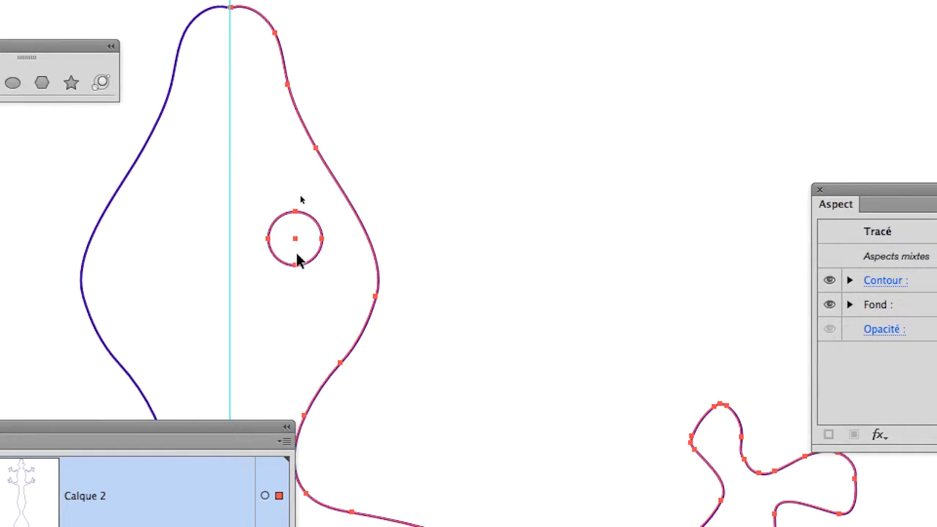
pyautogui.click(446, 135)
pyautogui.moveTo(348, 209); pyautogui.dragTo(212, 329)
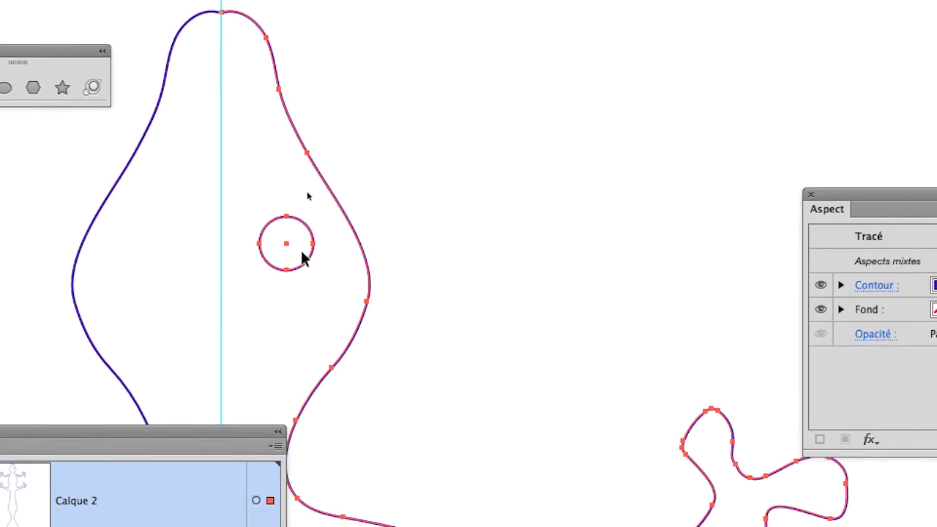
pyautogui.click(317, 334)
pyautogui.click(301, 387)
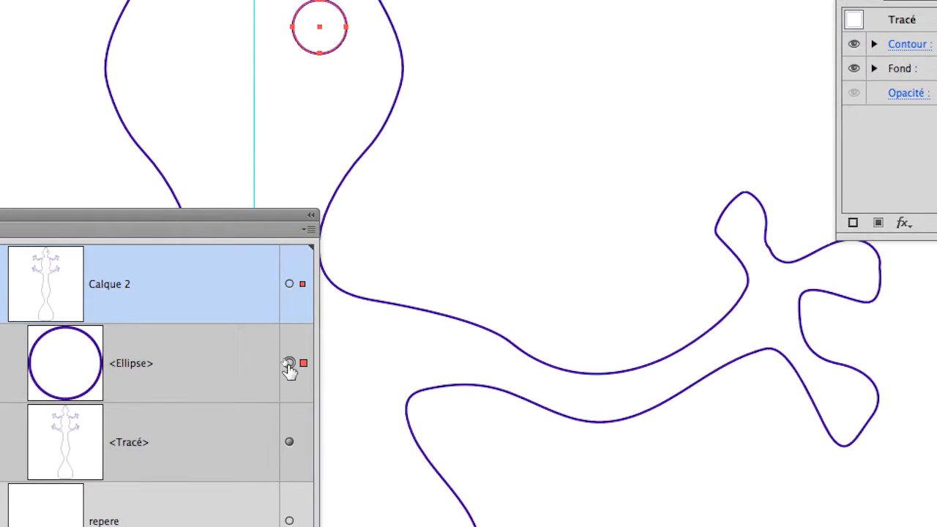
pyautogui.keyDown('shift'); pyautogui.click(288, 393); pyautogui.keyUp('shift')
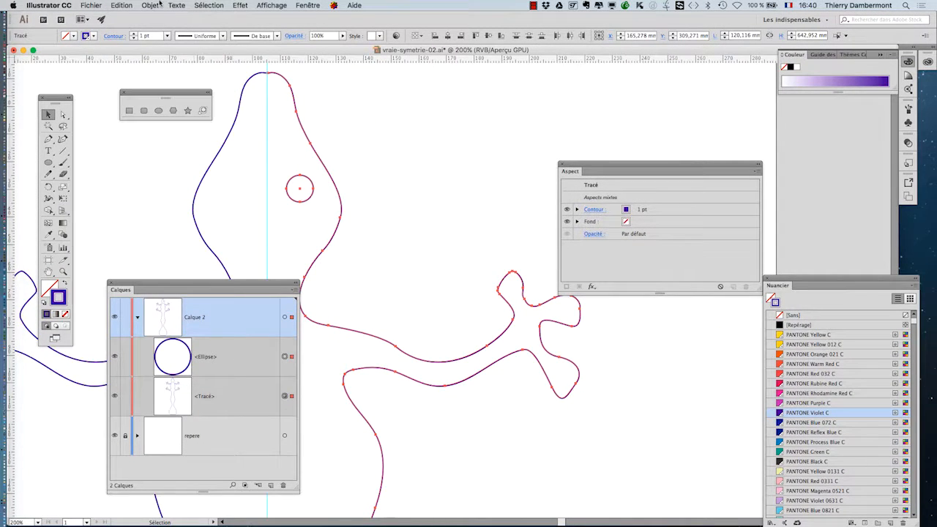
pyautogui.click(158, 5)
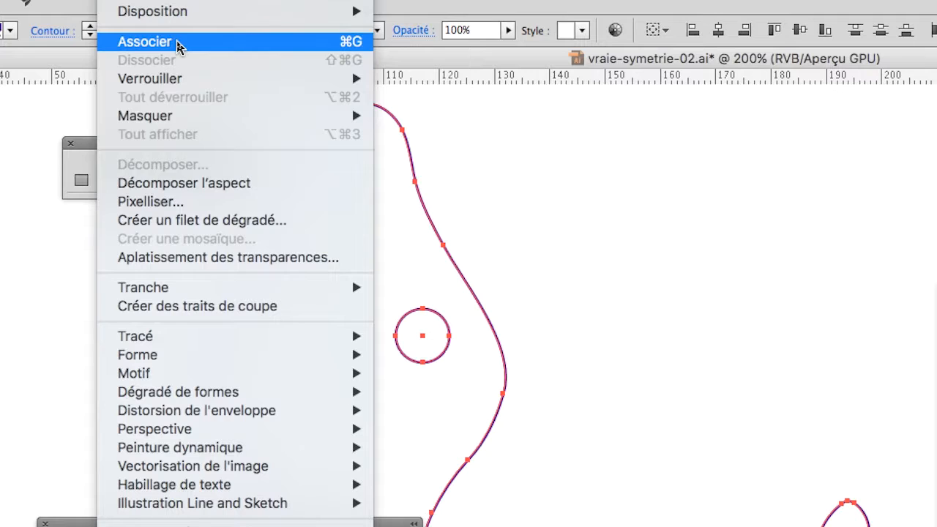
pyautogui.click(178, 41)
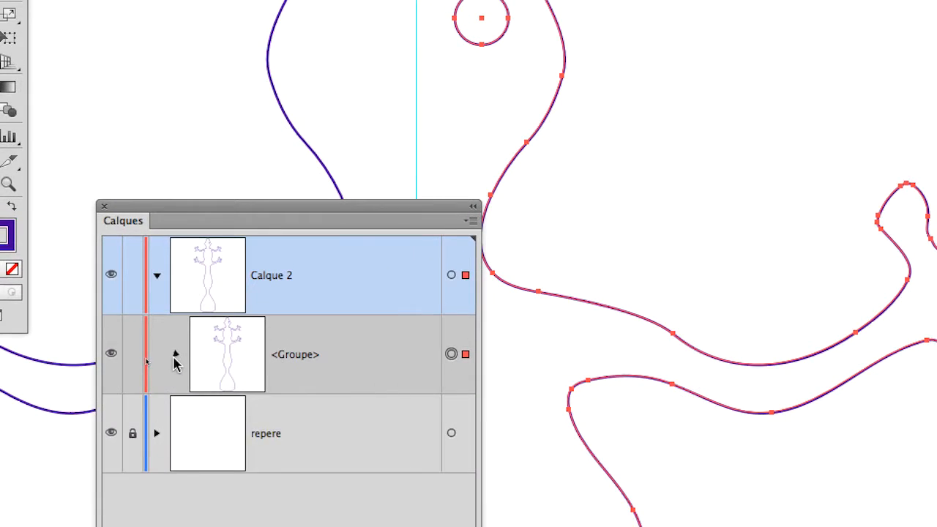
pyautogui.click(176, 357)
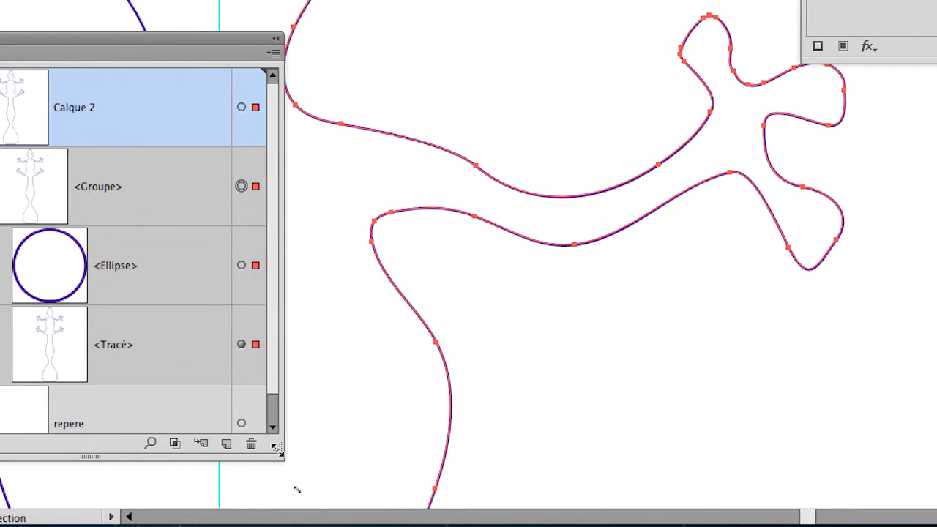
# Transfer the mirroring Transform effect from the body path to the group containing the eye and body
pyautogui.moveTo(288, 497); pyautogui.dragTo(322, 510)
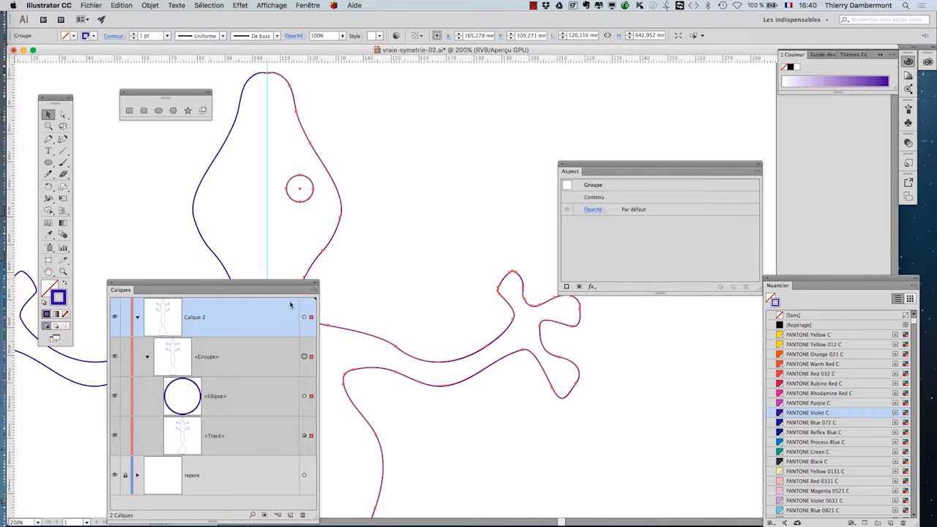
pyautogui.moveTo(282, 284); pyautogui.dragTo(625, 89)
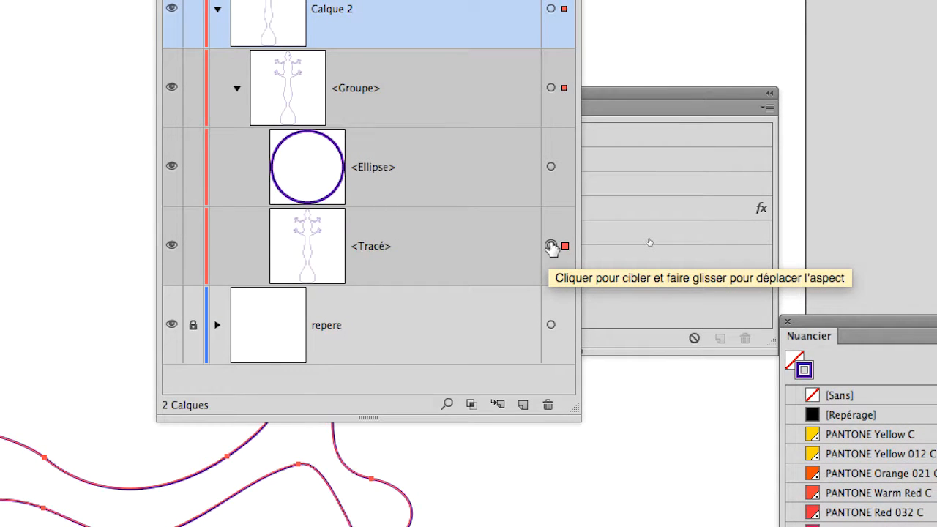
pyautogui.click(550, 246)
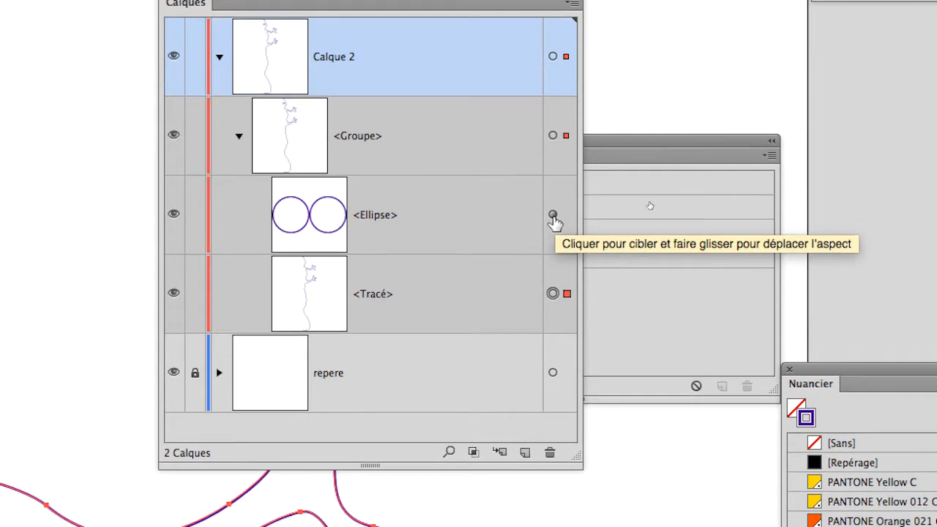
pyautogui.moveTo(552, 215); pyautogui.dragTo(555, 138)
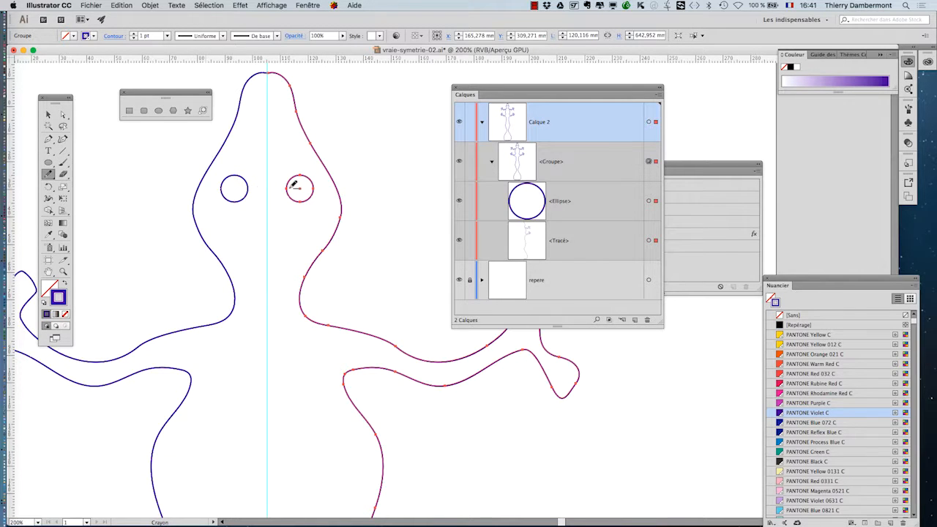
# Reshape the grouped eye circle freehand with the Pencil tool into a flat-bottomed shape about 11.1 mm wide and 10.1 mm high
pyautogui.press('super+plus')
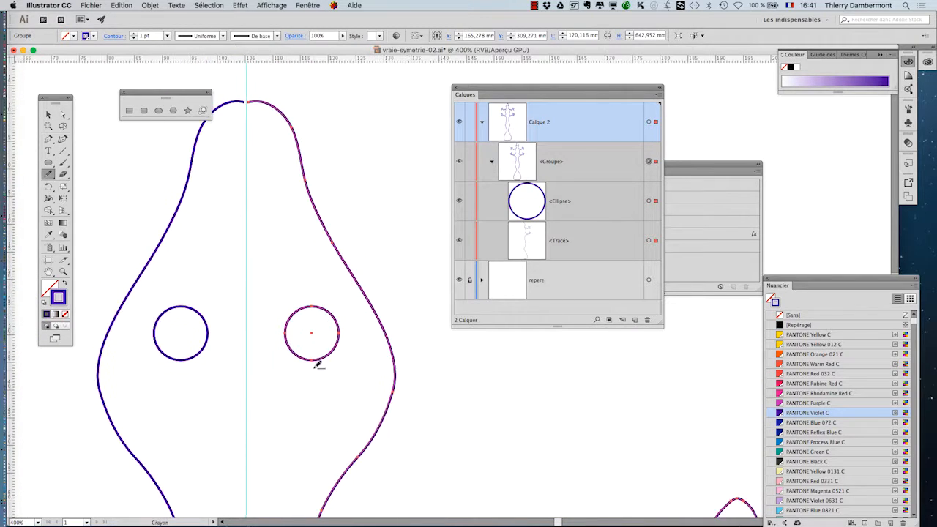
pyautogui.press('super+minus')
pyautogui.moveTo(329, 333)
pyautogui.mouseDown()
pyautogui.moveTo(321, 355)
pyautogui.moveTo(308, 357)
pyautogui.moveTo(340, 336)
pyautogui.moveTo(340, 356)
pyautogui.moveTo(322, 364)
pyautogui.moveTo(309, 354)
pyautogui.moveTo(338, 349)
pyautogui.moveTo(335, 361)
pyautogui.moveTo(313, 352)
pyautogui.mouseUp()
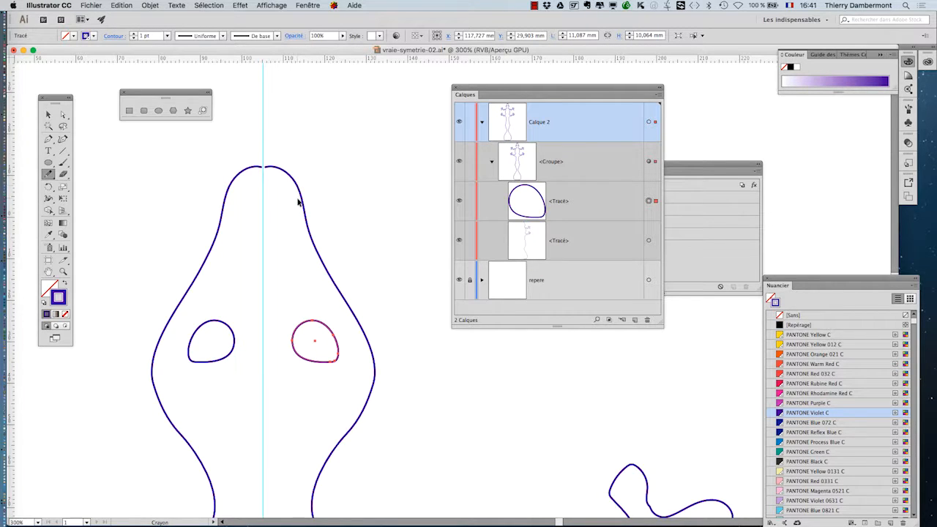
# Reshape the right side of the head outline freehand with the Pencil tool into a longer head with a broad, angular snout
pyautogui.press('v')
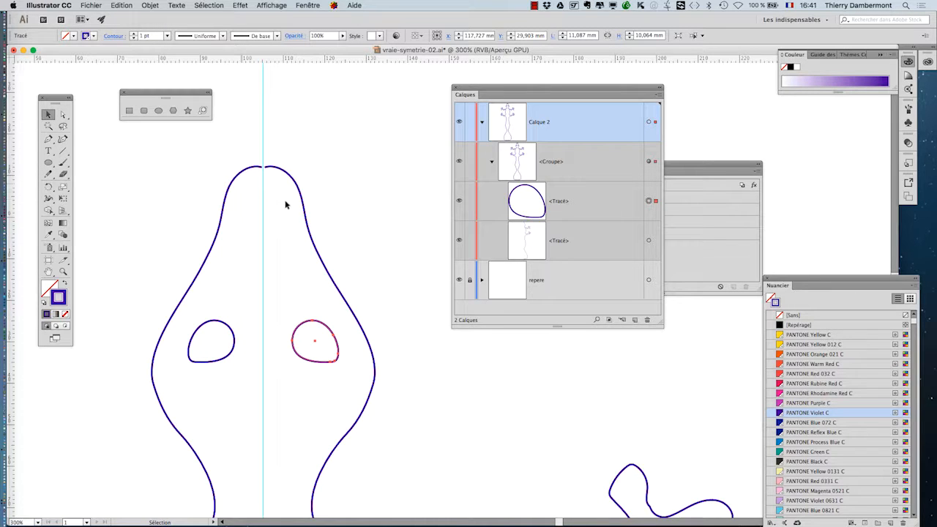
pyautogui.click(305, 211)
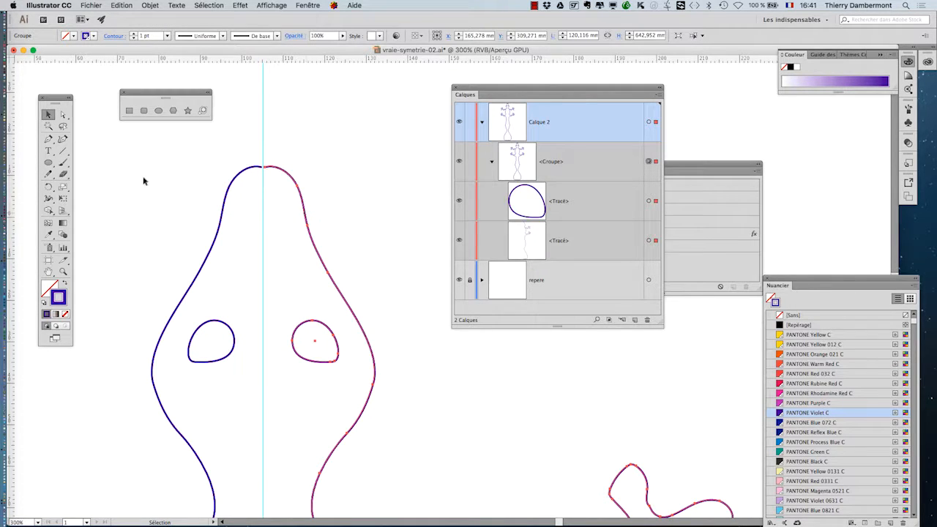
pyautogui.click(48, 174)
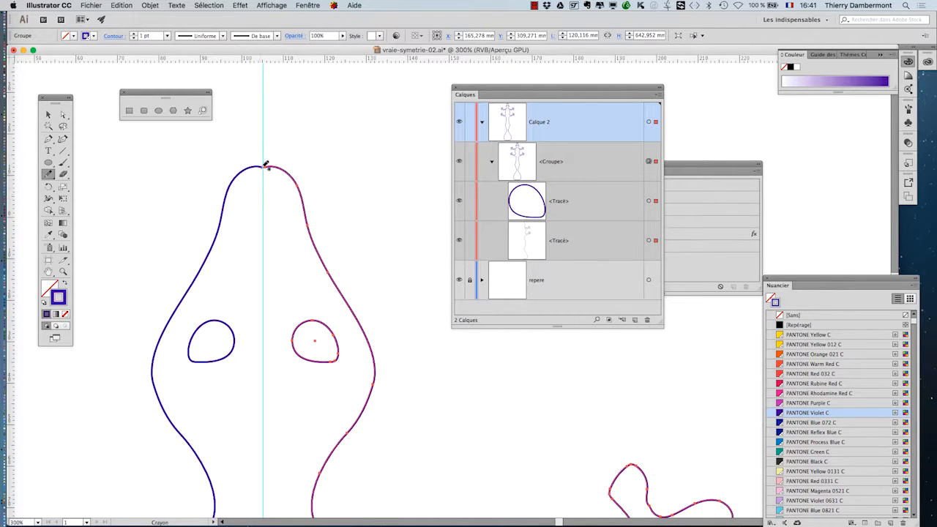
pyautogui.moveTo(298, 178)
pyautogui.mouseDown()
pyautogui.moveTo(381, 294)
pyautogui.moveTo(383, 357)
pyautogui.moveTo(358, 410)
pyautogui.mouseUp()
pyautogui.moveTo(286, 166)
pyautogui.mouseDown()
pyautogui.moveTo(357, 243)
pyautogui.moveTo(397, 327)
pyautogui.moveTo(379, 388)
pyautogui.mouseUp()
pyautogui.press('super+z')
pyautogui.scroll(-1, 386, 390)
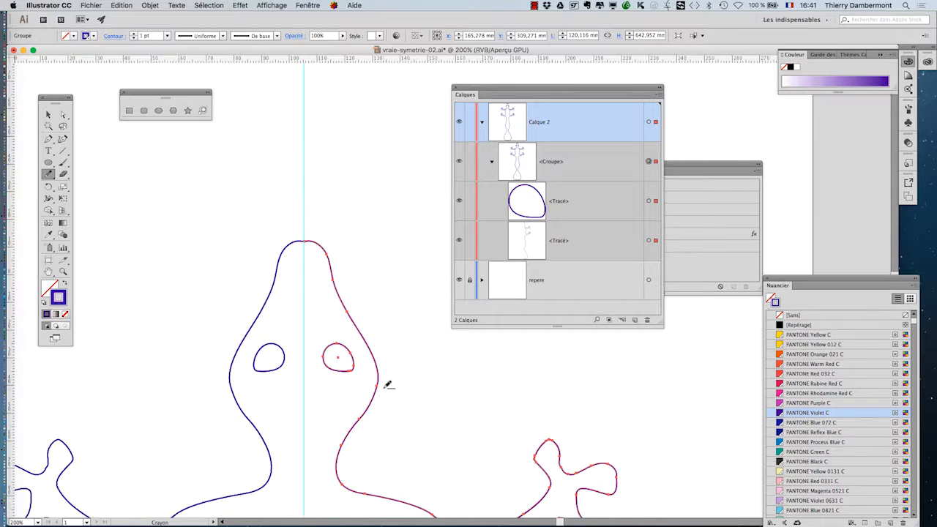
pyautogui.scroll(-1, 387, 385)
pyautogui.moveTo(376, 398)
pyautogui.mouseDown()
pyautogui.moveTo(389, 371)
pyautogui.moveTo(384, 324)
pyautogui.moveTo(340, 276)
pyautogui.mouseUp()
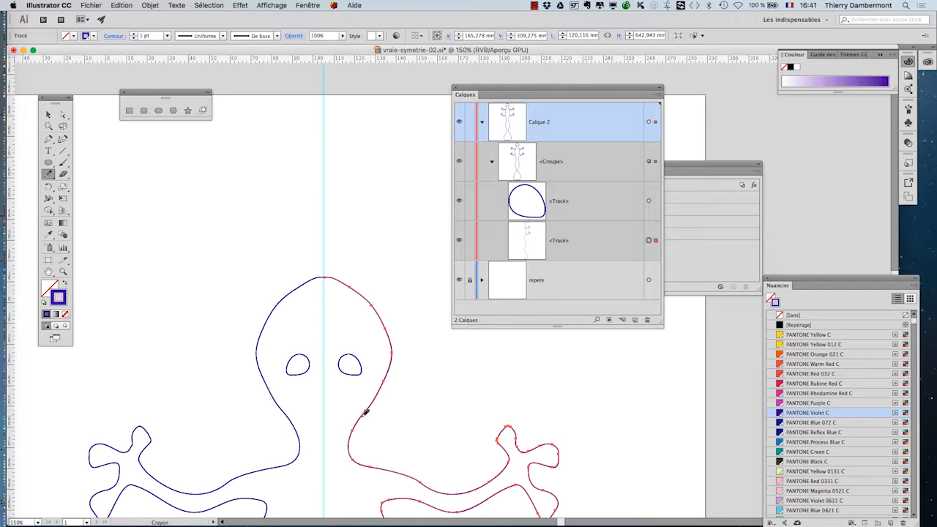
pyautogui.moveTo(380, 399)
pyautogui.mouseDown()
pyautogui.moveTo(400, 374)
pyautogui.moveTo(355, 284)
pyautogui.mouseUp()
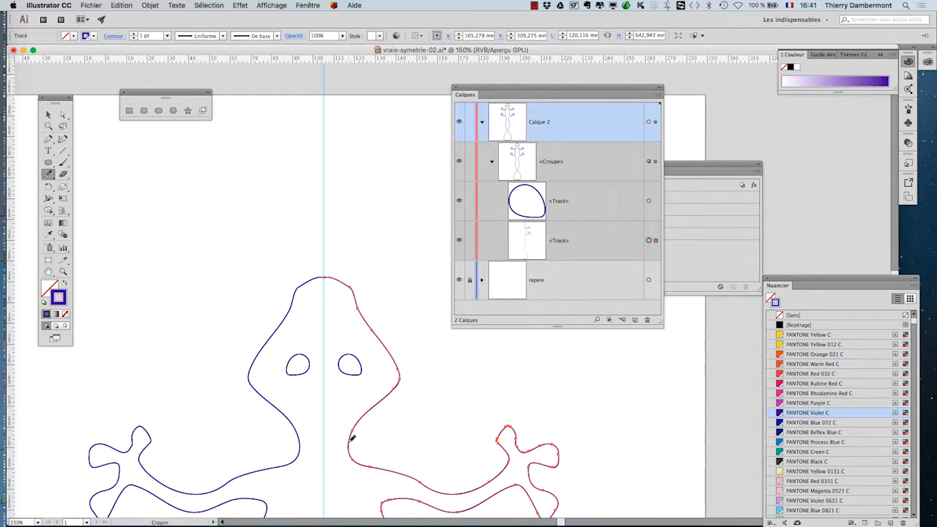
pyautogui.moveTo(355, 442)
pyautogui.mouseDown()
pyautogui.moveTo(365, 359)
pyautogui.moveTo(344, 315)
pyautogui.moveTo(328, 234)
pyautogui.mouseUp()
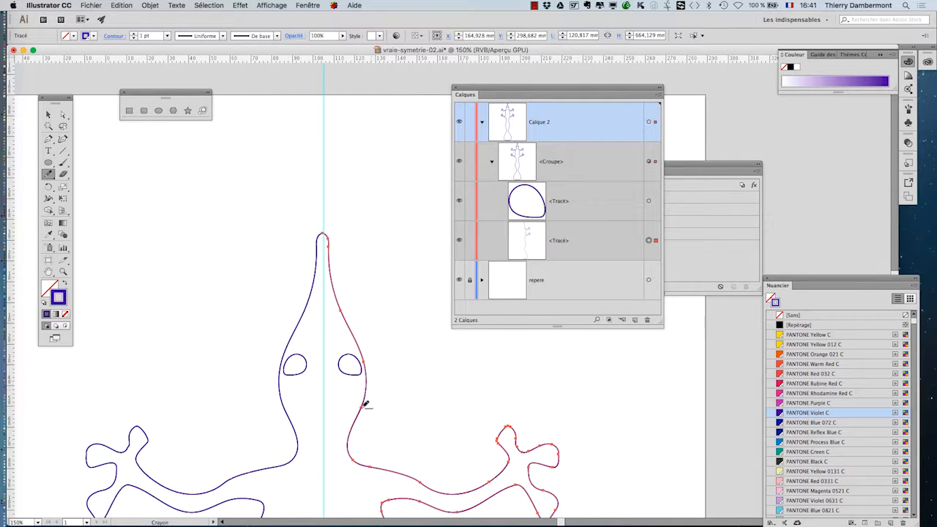
pyautogui.moveTo(358, 415)
pyautogui.mouseDown()
pyautogui.moveTo(389, 345)
pyautogui.moveTo(356, 257)
pyautogui.moveTo(329, 233)
pyautogui.mouseUp()
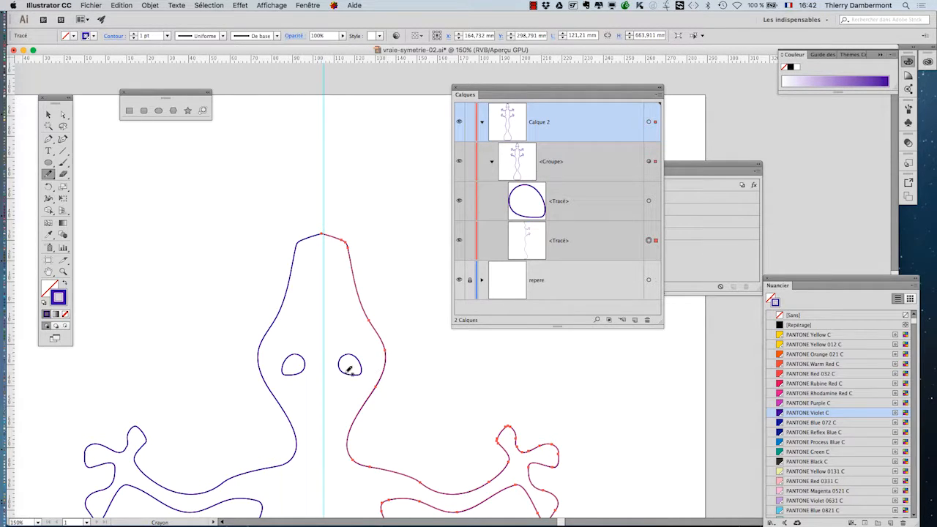
# Reshape the right eye freehand with the Pencil tool into an outward-slanting teardrop about 12.7 mm wide and 14.1 mm high
pyautogui.scroll(2, 362, 371)
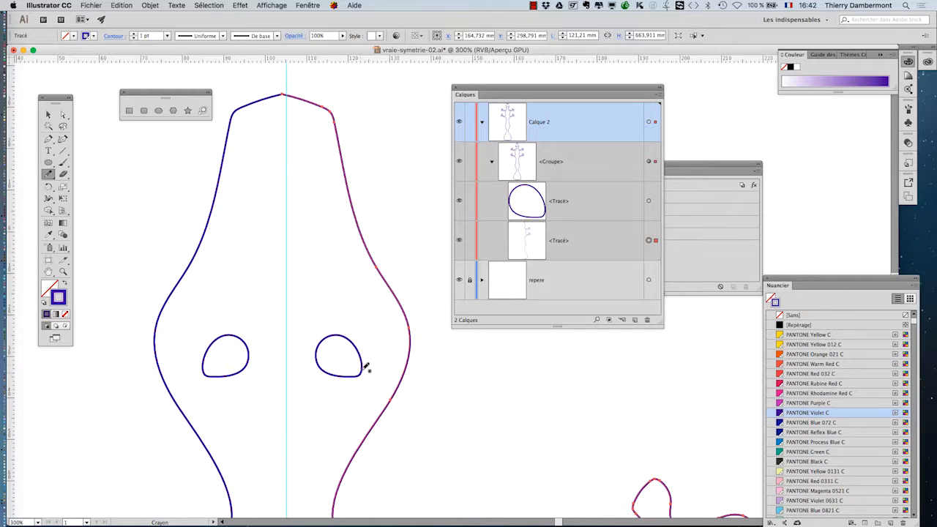
pyautogui.keyDown('super'); pyautogui.click(362, 369); pyautogui.keyUp('super')
pyautogui.keyDown('super'); pyautogui.click(360, 366); pyautogui.keyUp('super')
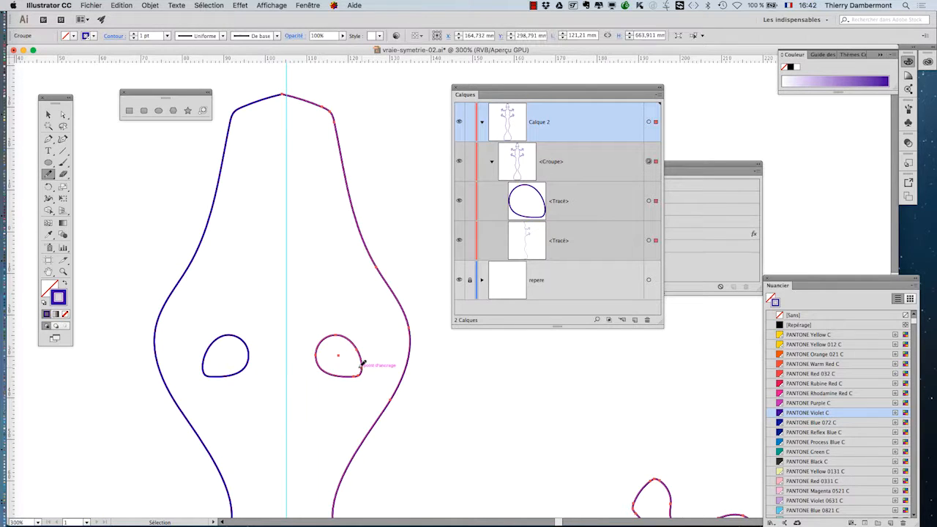
pyautogui.moveTo(327, 366)
pyautogui.mouseDown()
pyautogui.moveTo(352, 331)
pyautogui.moveTo(338, 290)
pyautogui.mouseUp()
pyautogui.moveTo(326, 357); pyautogui.dragTo(327, 364)
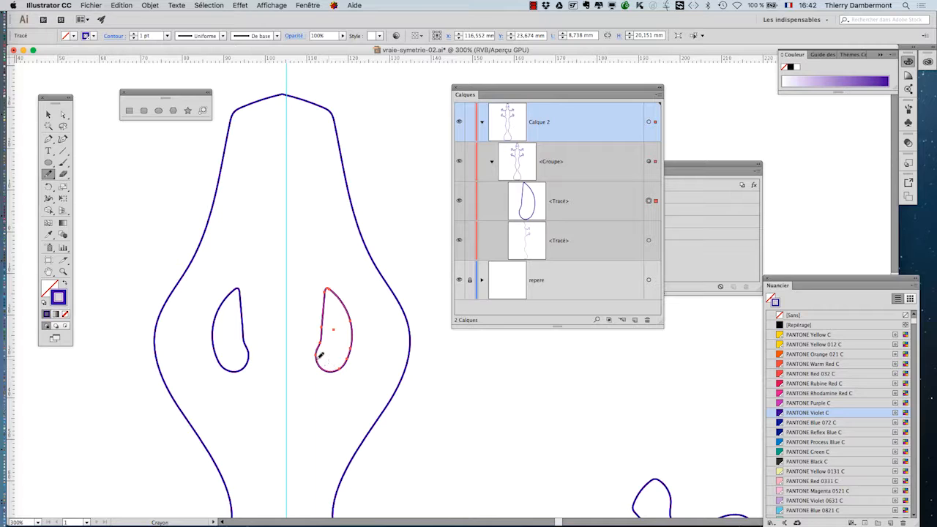
pyautogui.moveTo(360, 330)
pyautogui.mouseDown()
pyautogui.moveTo(369, 312)
pyautogui.moveTo(359, 344)
pyautogui.mouseUp()
pyautogui.press('super+z')
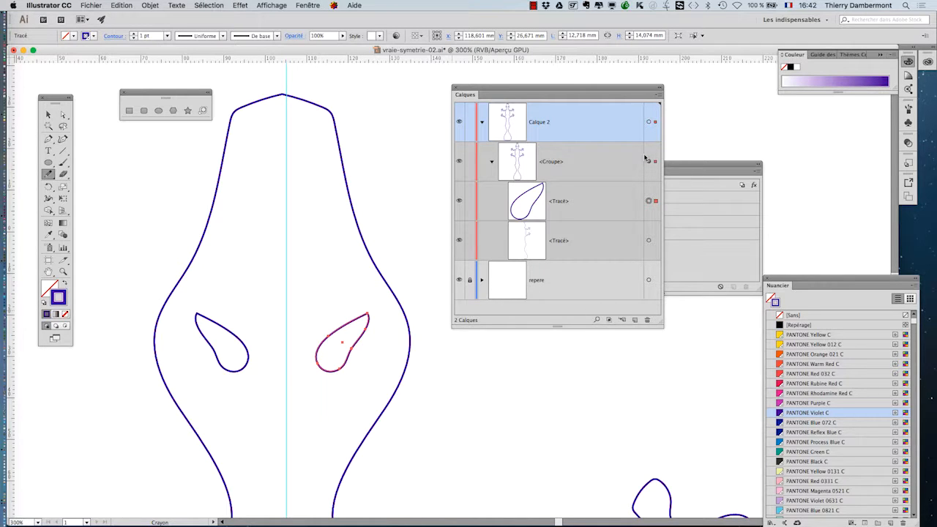
# Target the body path and the group in the layer list to compare which one carries the Transform effect
pyautogui.moveTo(630, 94); pyautogui.dragTo(507, 94)
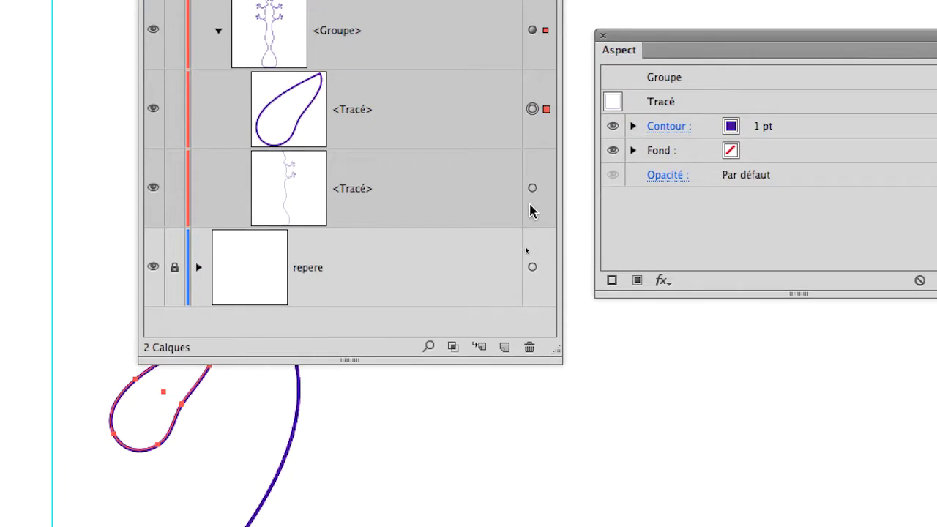
pyautogui.click(530, 197)
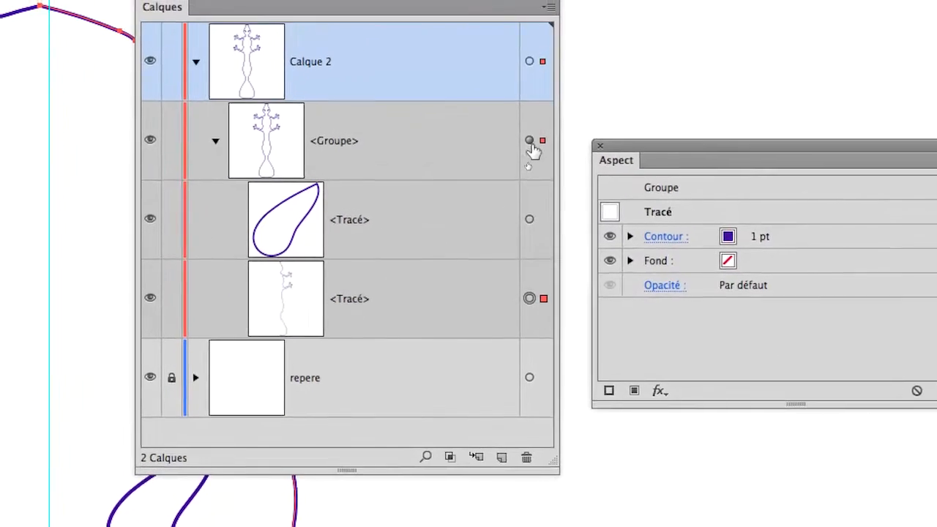
pyautogui.click(581, 112)
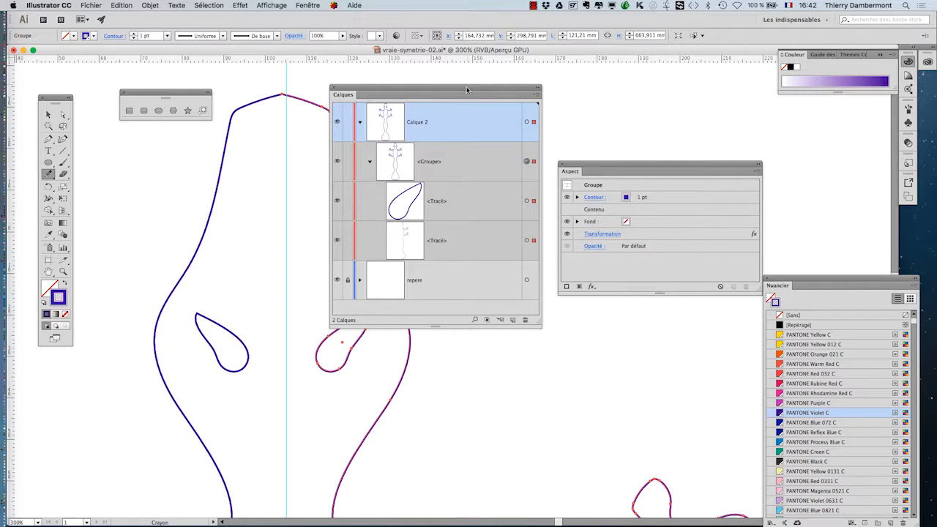
pyautogui.moveTo(466, 89); pyautogui.dragTo(695, 330)
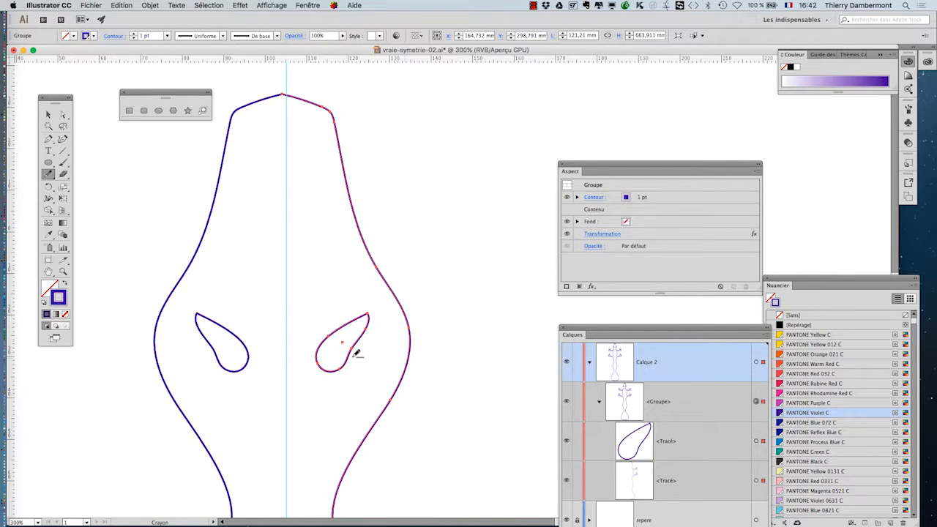
# Redraw the right eye as an oval about 7.9 by 9 mm and move it outward and up to about X 119.4, Y 22.7 mm
pyautogui.scroll(-1, 357, 353)
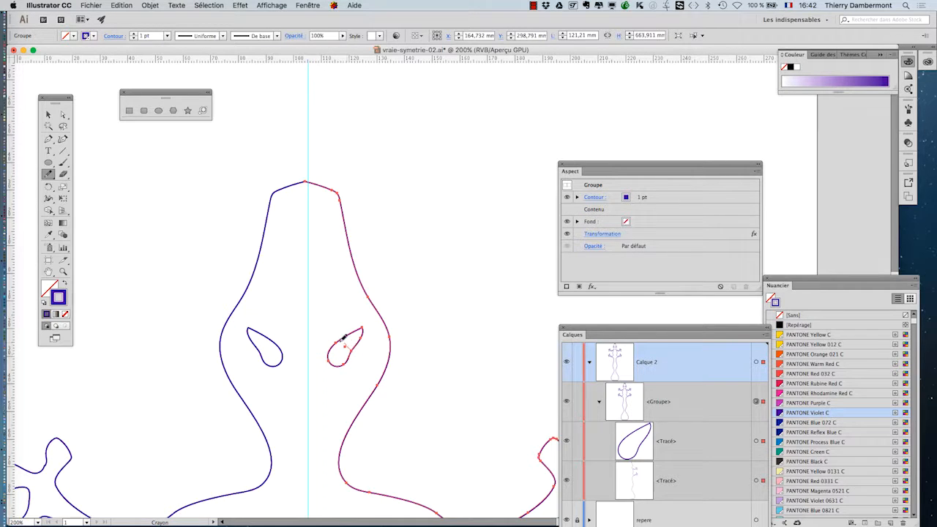
pyautogui.moveTo(343, 338); pyautogui.dragTo(335, 345)
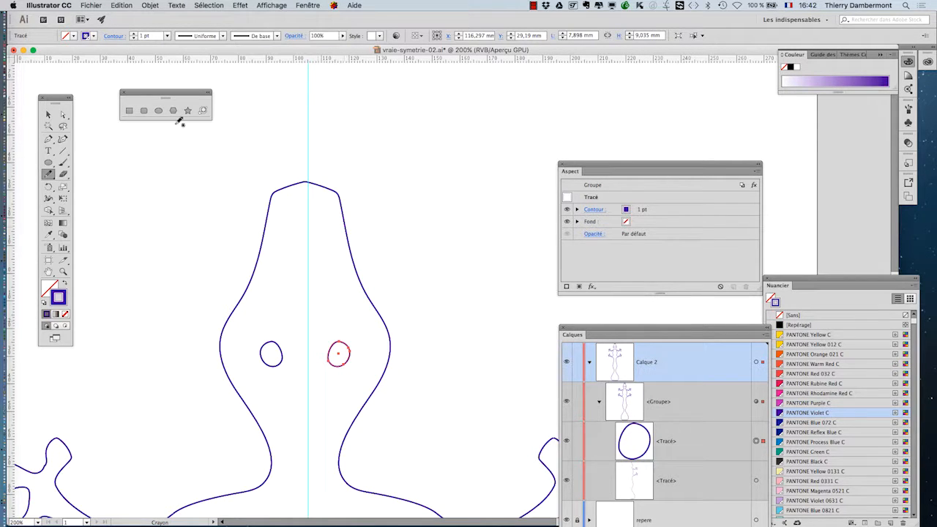
pyautogui.click(48, 114)
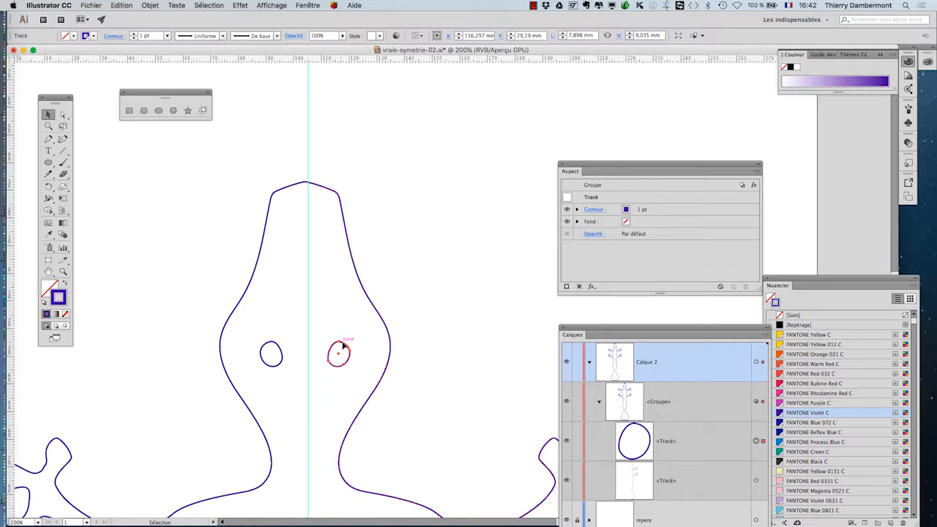
pyautogui.moveTo(342, 344); pyautogui.dragTo(359, 335)
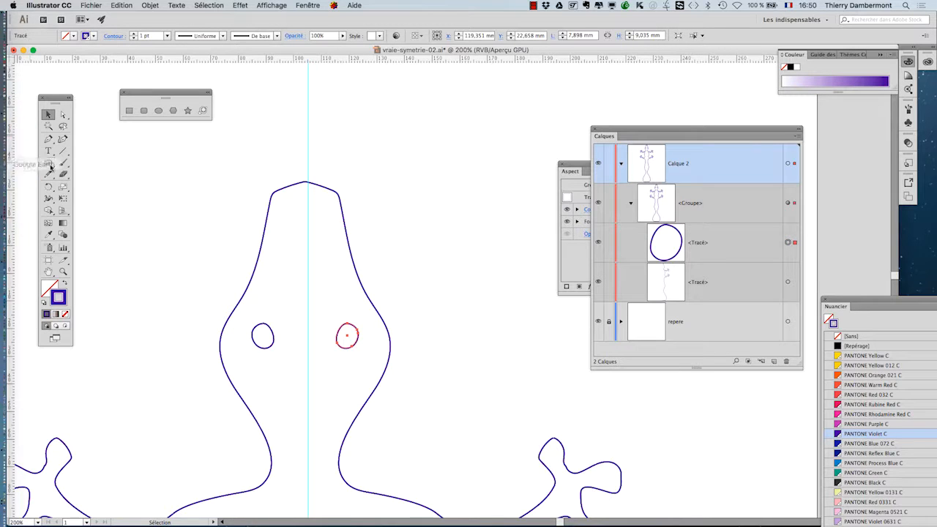
# Draw a nostril ellipse about 3.8 by 5.6 mm in the snout, right of the guide, and place it inside the mirrored group
pyautogui.click(158, 111)
pyautogui.moveTo(320, 202); pyautogui.dragTo(331, 218)
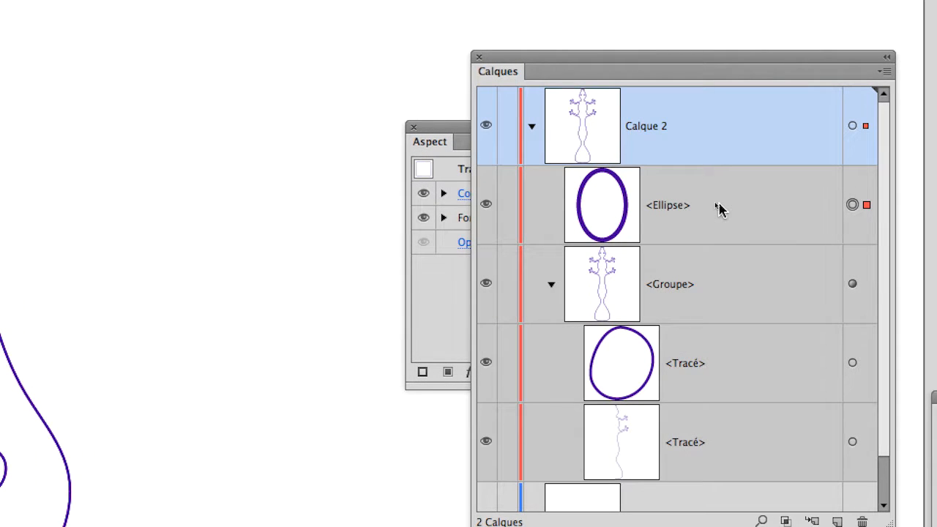
pyautogui.click(720, 209)
pyautogui.moveTo(720, 209); pyautogui.dragTo(726, 283)
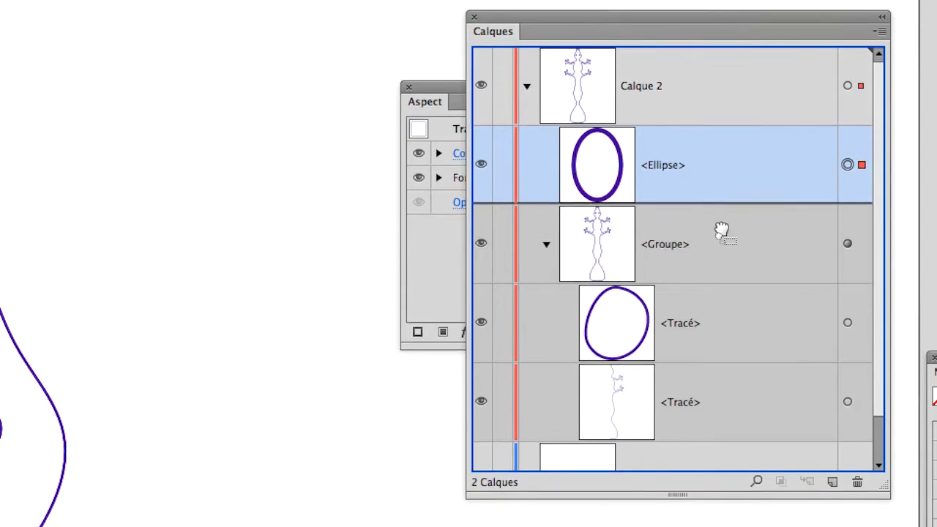
pyautogui.moveTo(722, 236); pyautogui.dragTo(722, 238)
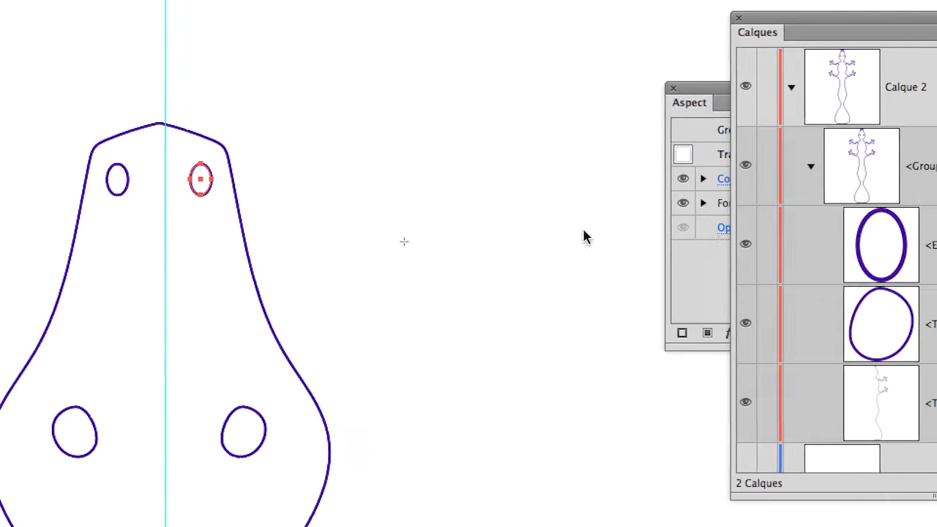
# Move the nostril ellipse closer to the guide and slightly down, to about X 109.7, Y -19.4 mm
pyautogui.press('l')
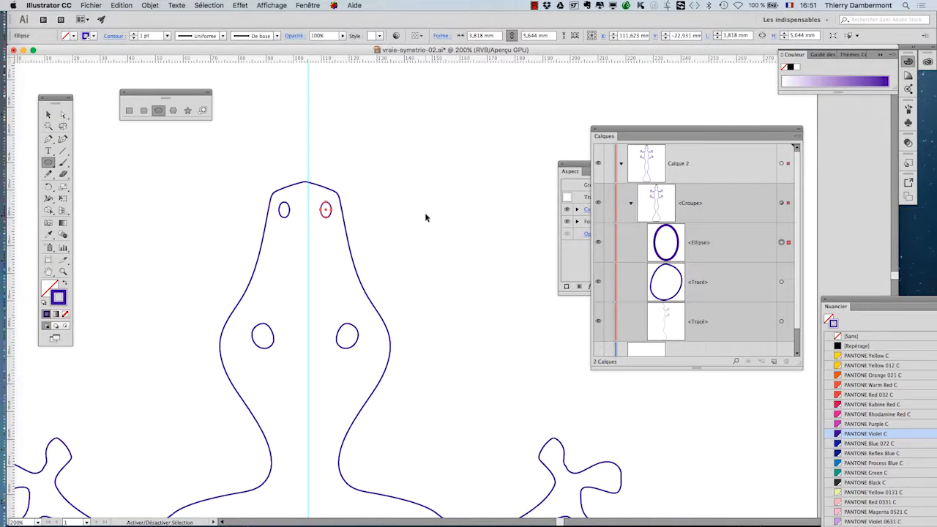
pyautogui.click(48, 114)
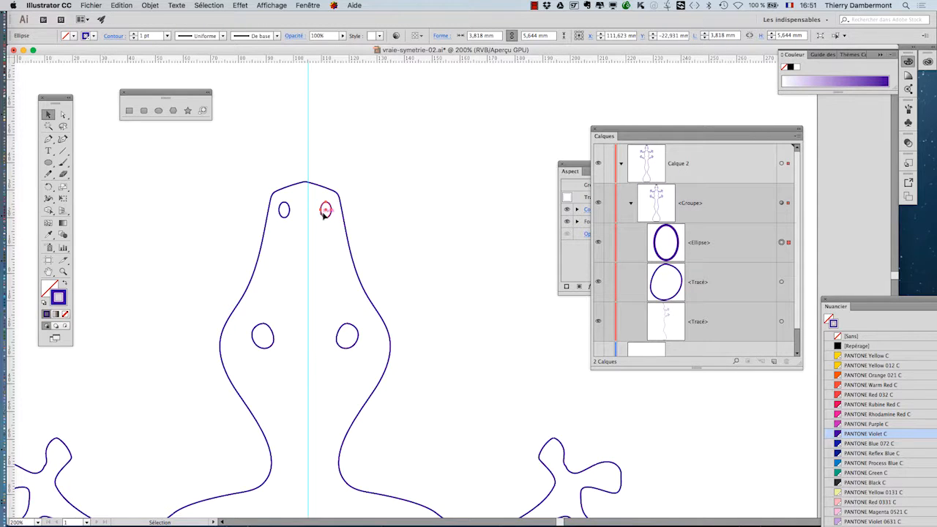
pyautogui.moveTo(323, 217)
pyautogui.mouseDown()
pyautogui.moveTo(313, 211)
pyautogui.moveTo(311, 221)
pyautogui.moveTo(323, 203)
pyautogui.moveTo(314, 209)
pyautogui.moveTo(321, 234)
pyautogui.mouseUp()
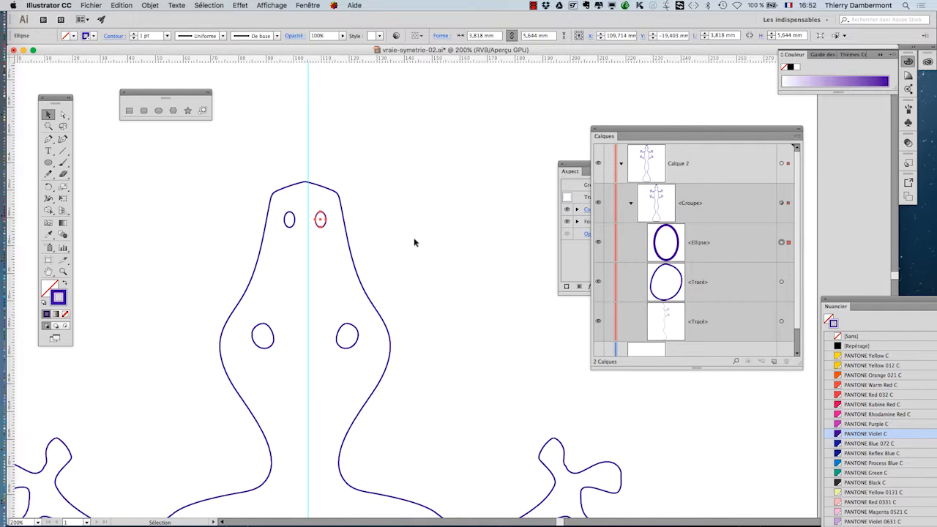
# Deselect the nostril and target the whole lizard group that carries the Transform effect
pyautogui.scroll(-3, 414, 244)
pyautogui.scroll(-3, 448, 297)
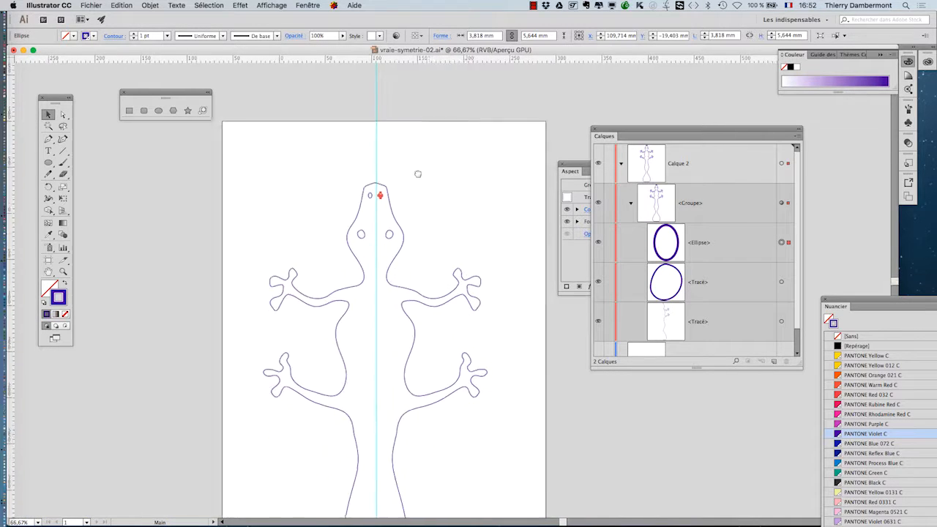
pyautogui.click(452, 151)
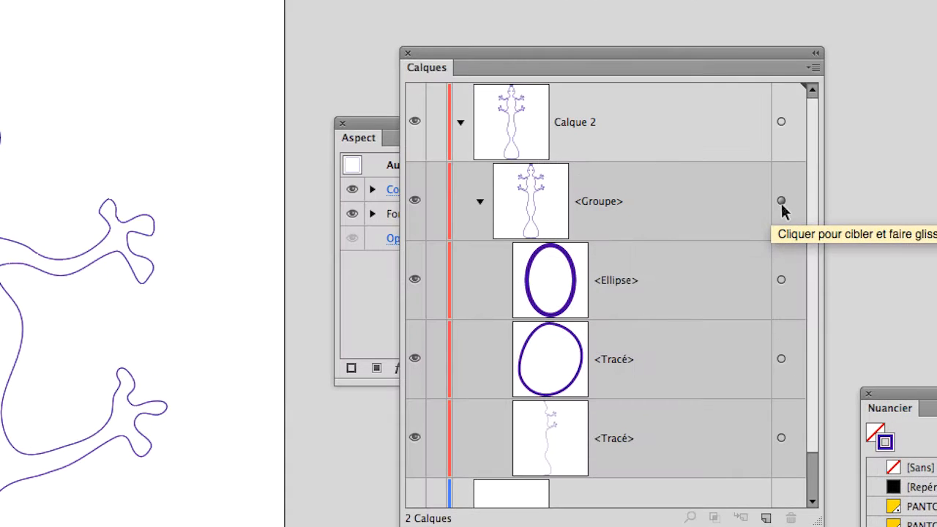
pyautogui.click(781, 202)
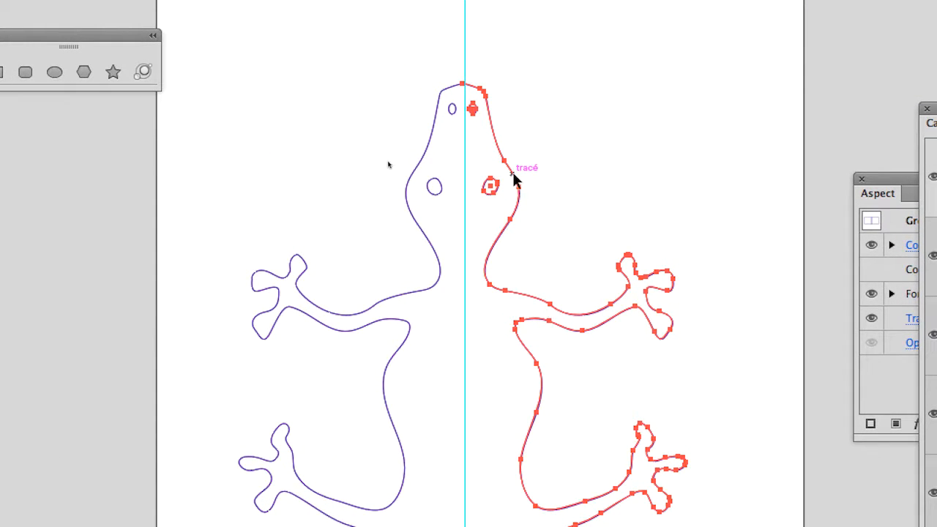
# Isolate the selected lizard group so that new shapes drawn on its tail go inside the mirrored group
pyautogui.rightClick(515, 180)
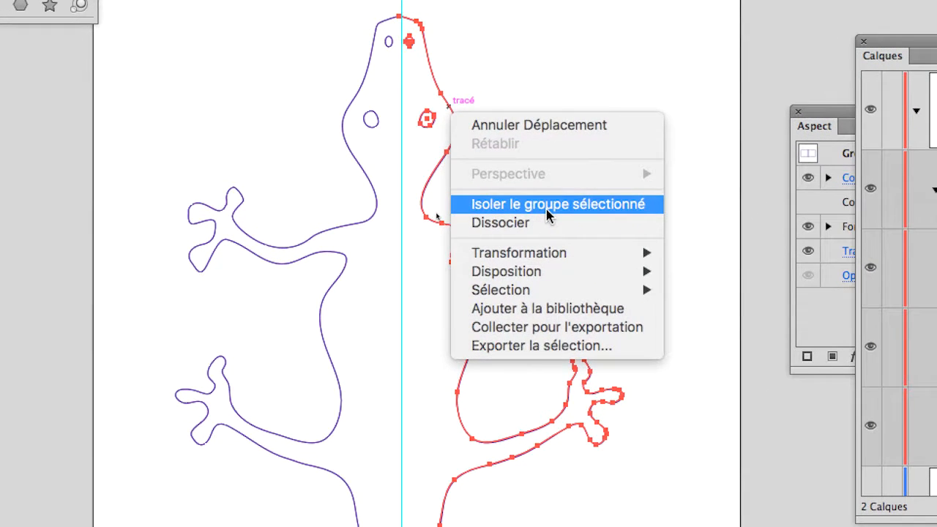
pyautogui.click(547, 205)
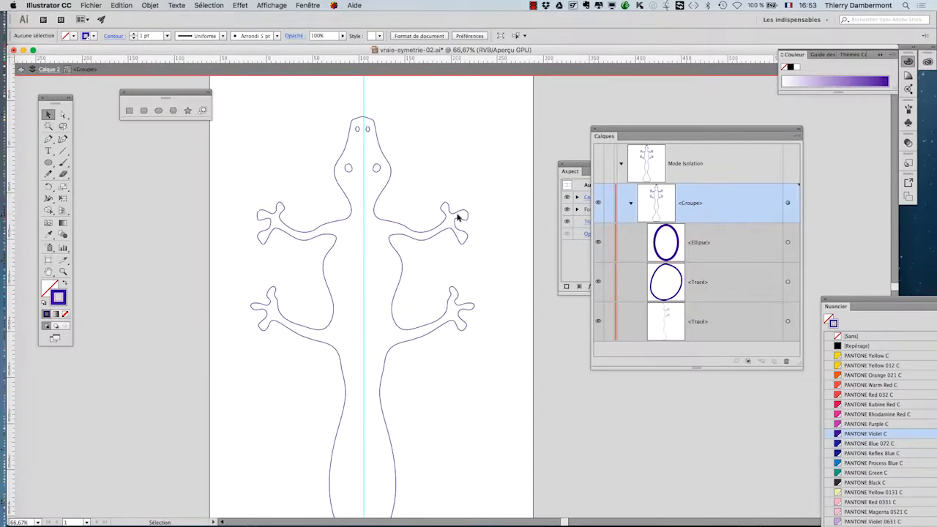
pyautogui.scroll(2, 356, 259)
pyautogui.moveTo(343, 353); pyautogui.dragTo(339, 205)
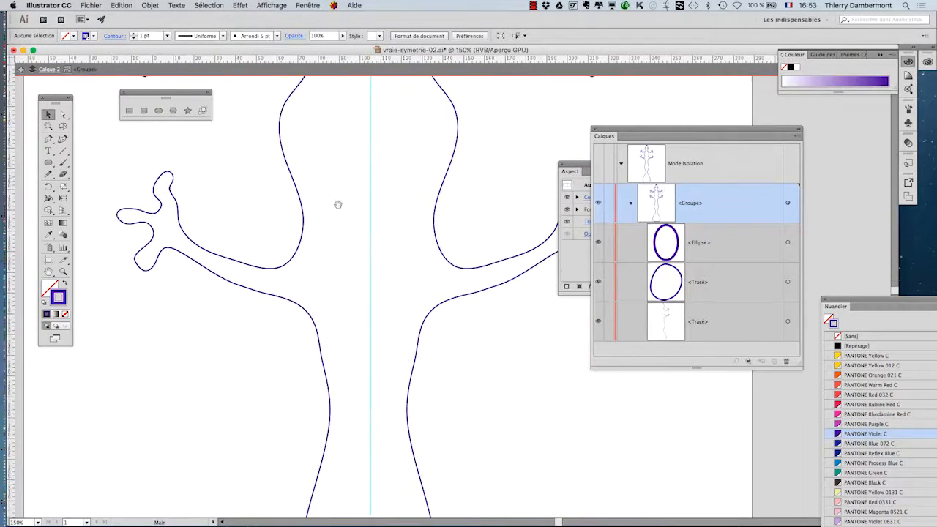
pyautogui.moveTo(363, 338); pyautogui.dragTo(393, 165)
pyautogui.moveTo(403, 321); pyautogui.dragTo(420, 178)
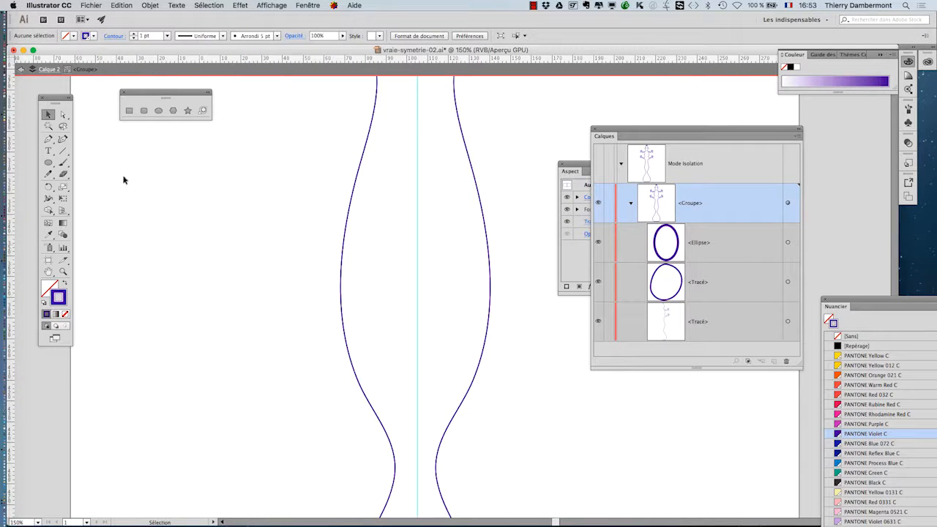
# Try out ellipses of various sizes inside the upper tail and undo all of them
pyautogui.click(49, 162)
pyautogui.moveTo(371, 225); pyautogui.dragTo(395, 258)
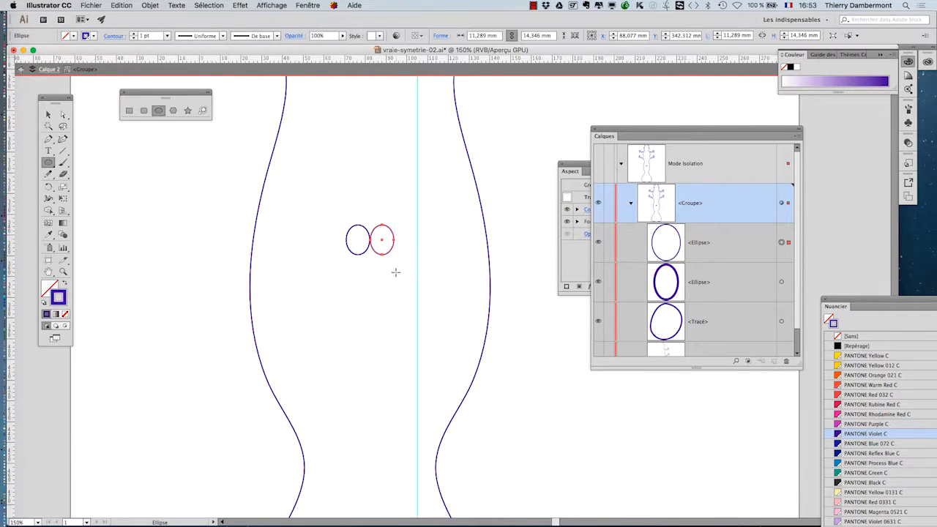
pyautogui.press('super+z')
pyautogui.moveTo(446, 238); pyautogui.dragTo(470, 257)
pyautogui.moveTo(459, 291); pyautogui.dragTo(476, 316)
pyautogui.moveTo(442, 326); pyautogui.dragTo(442, 388)
pyautogui.press('super+z')
pyautogui.press('super+z')
pyautogui.press('super+z')
pyautogui.press('super+z')
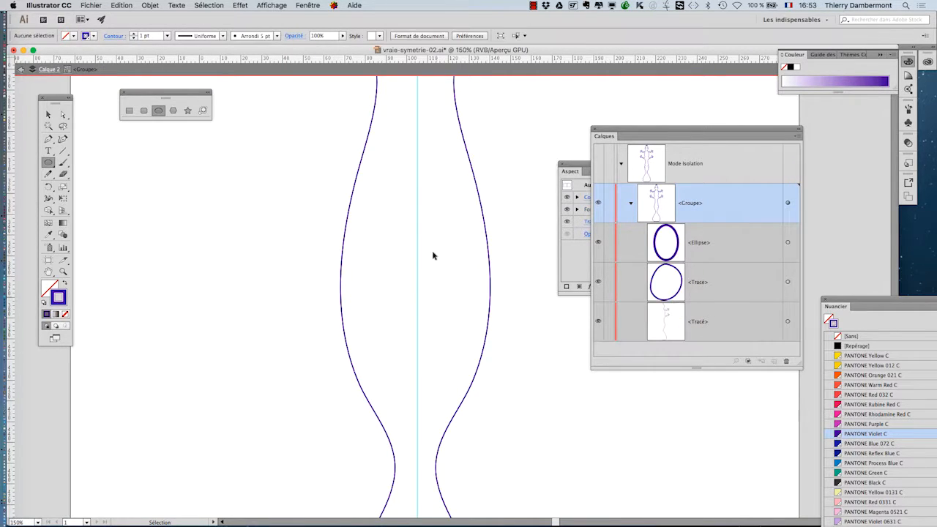
# Draw eight circles of varied size down the right half of the upper tail, the lowest about 4.9 mm wide
pyautogui.moveTo(429, 144)
pyautogui.mouseDown()
pyautogui.moveTo(446, 161)
pyautogui.moveTo(464, 238)
pyautogui.moveTo(451, 271)
pyautogui.moveTo(453, 309)
pyautogui.moveTo(477, 338)
pyautogui.moveTo(453, 366)
pyautogui.moveTo(451, 398)
pyautogui.mouseUp()
pyautogui.press('super+z')
pyautogui.press('super+z')
pyautogui.moveTo(426, 430); pyautogui.dragTo(436, 440)
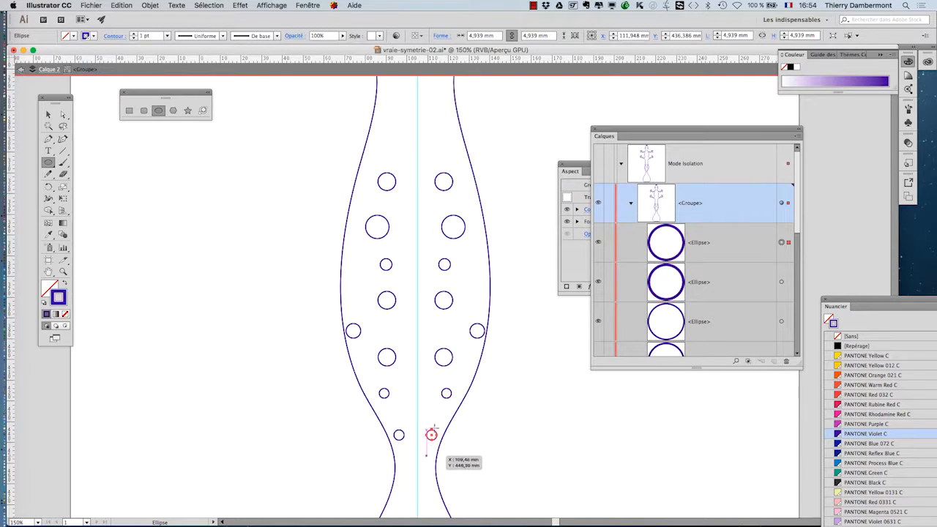
# Draw six circles of varied size in the right half of the wide tail end, the lowest about 8 mm wide
pyautogui.scroll(-2, 442, 163)
pyautogui.moveTo(442, 164); pyautogui.dragTo(442, 162)
pyautogui.scroll(-2, 442, 279)
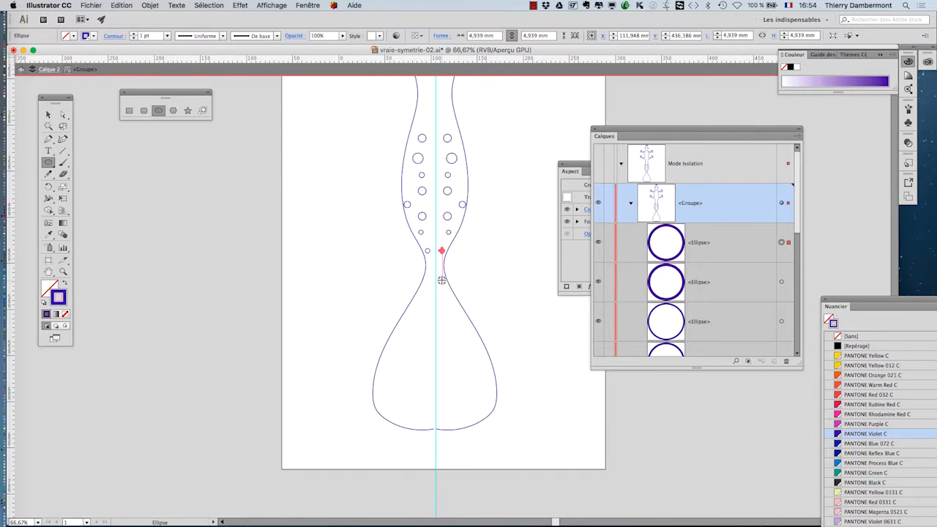
pyautogui.moveTo(443, 311)
pyautogui.mouseDown()
pyautogui.moveTo(460, 329)
pyautogui.moveTo(456, 376)
pyautogui.moveTo(465, 385)
pyautogui.moveTo(484, 372)
pyautogui.moveTo(457, 420)
pyautogui.mouseUp()
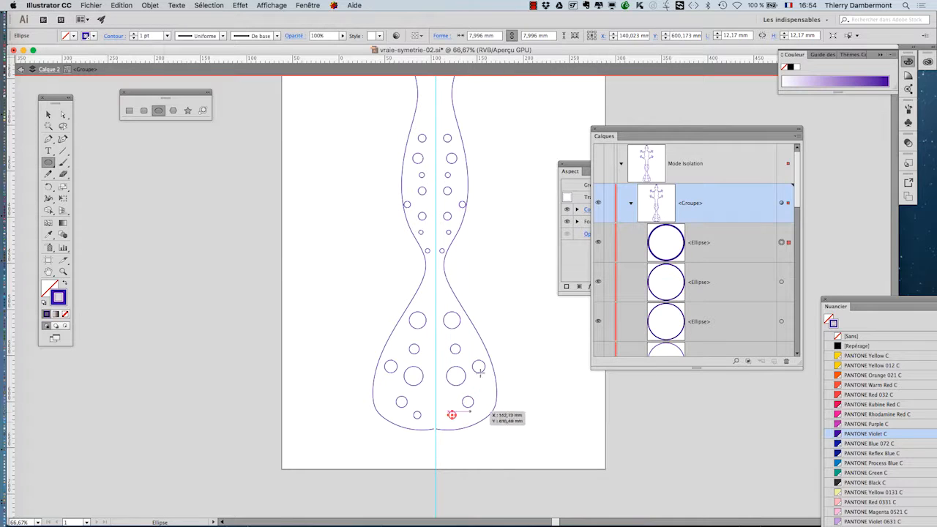
# Move the outermost upper-tail circle, right of the guide, inward and slightly up to about X 126.4, Y 382.6 mm
pyautogui.click(47, 115)
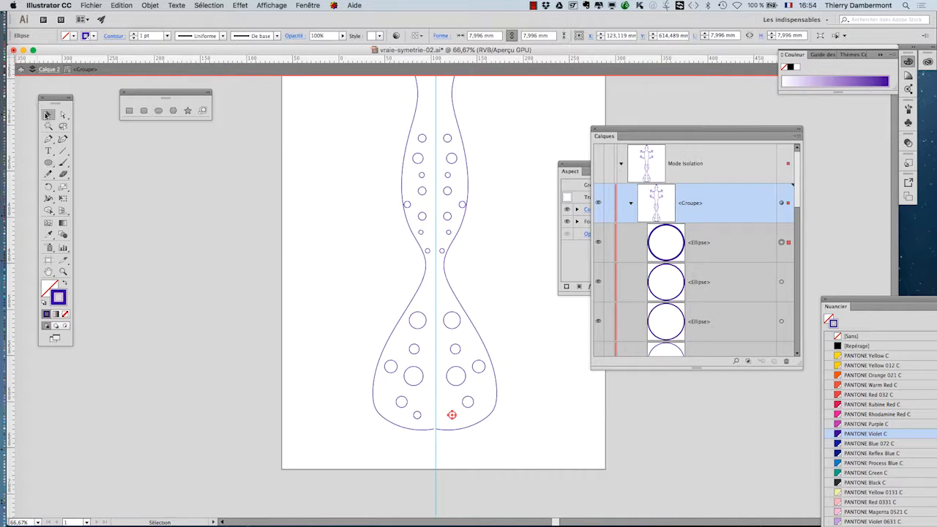
pyautogui.press('super+a')
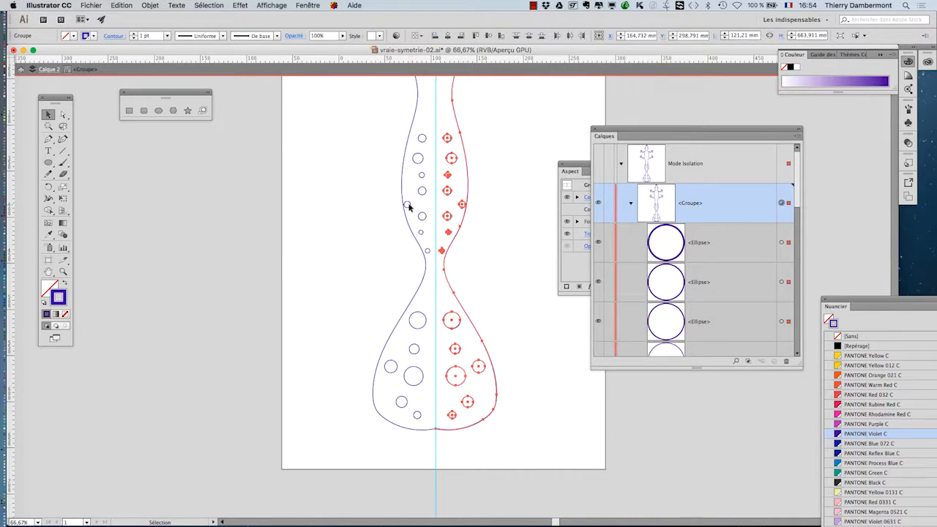
pyautogui.click(449, 205)
pyautogui.scroll(1, 462, 206)
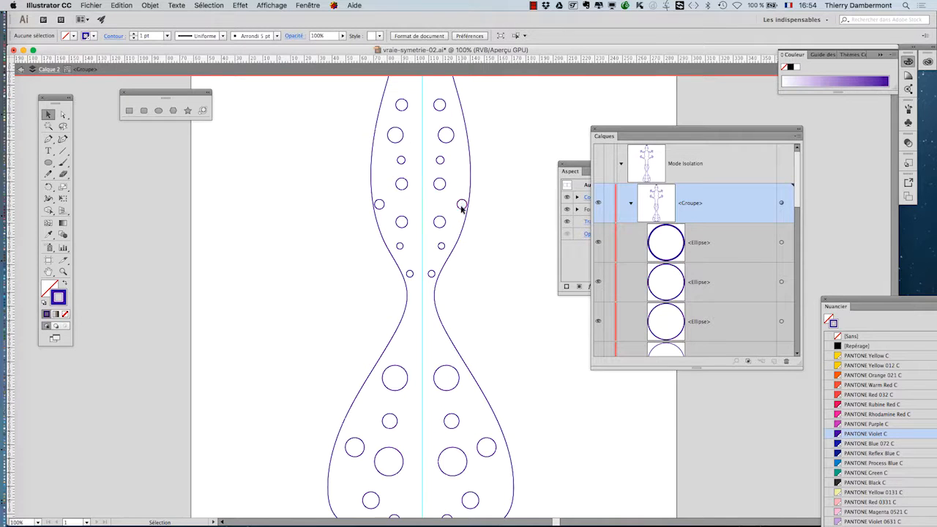
pyautogui.click(462, 205)
pyautogui.moveTo(462, 206); pyautogui.dragTo(450, 199)
# Duplicate the topmost right tail circle twice up toward the hind legs, placing the last copy at about X 113.5, Y 260 mm
pyautogui.moveTo(473, 399); pyautogui.dragTo(469, 305)
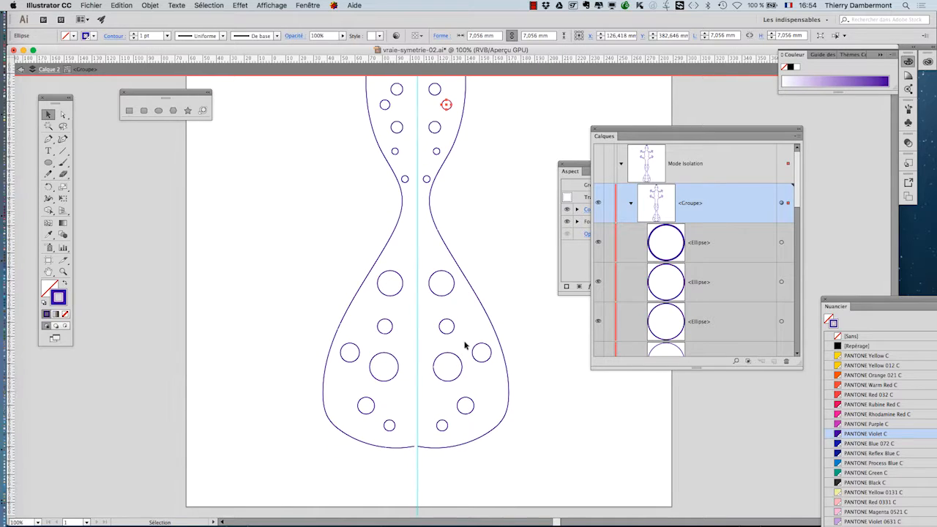
pyautogui.moveTo(476, 259); pyautogui.dragTo(462, 417)
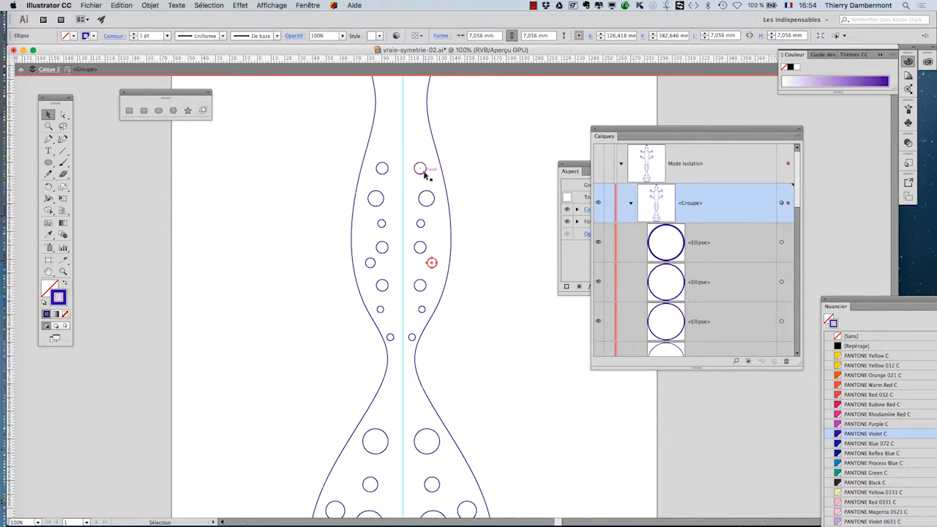
pyautogui.moveTo(436, 163); pyautogui.dragTo(410, 213)
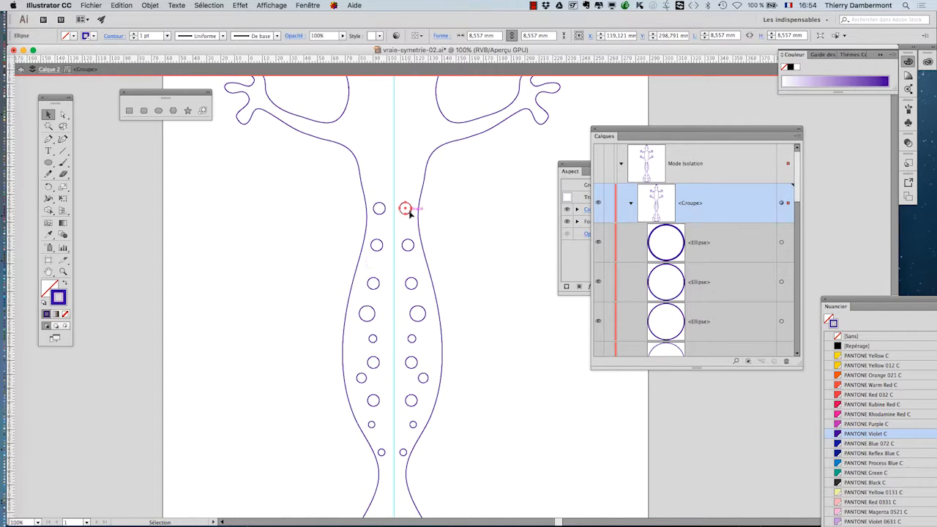
# Add four small circles among the topmost spots on the tail's right half, the last about 6.1 mm wide, and deselect
pyautogui.click(48, 163)
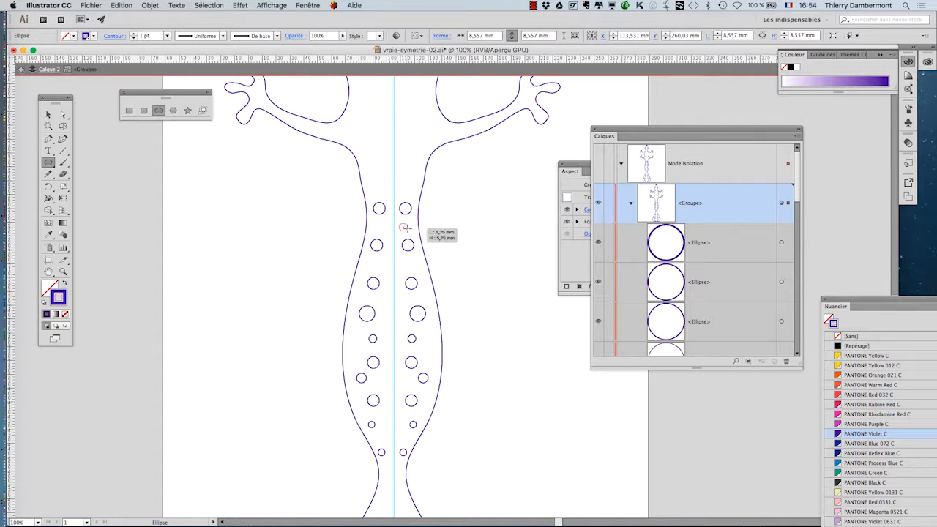
pyautogui.moveTo(408, 228); pyautogui.dragTo(407, 230)
pyautogui.moveTo(402, 262)
pyautogui.mouseDown()
pyautogui.moveTo(419, 269)
pyautogui.moveTo(428, 292)
pyautogui.moveTo(412, 304)
pyautogui.mouseUp()
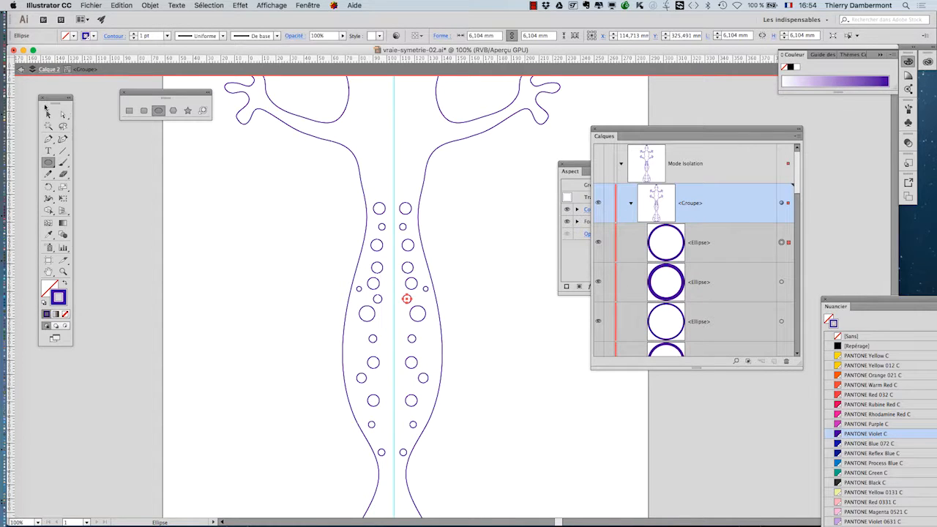
pyautogui.click(48, 114)
pyautogui.click(234, 275)
# Draw a pupil circle about 5.8 mm wide in the right eye, swap its violet stroke to the fill, and deselect
pyautogui.scroll(-2, 261, 293)
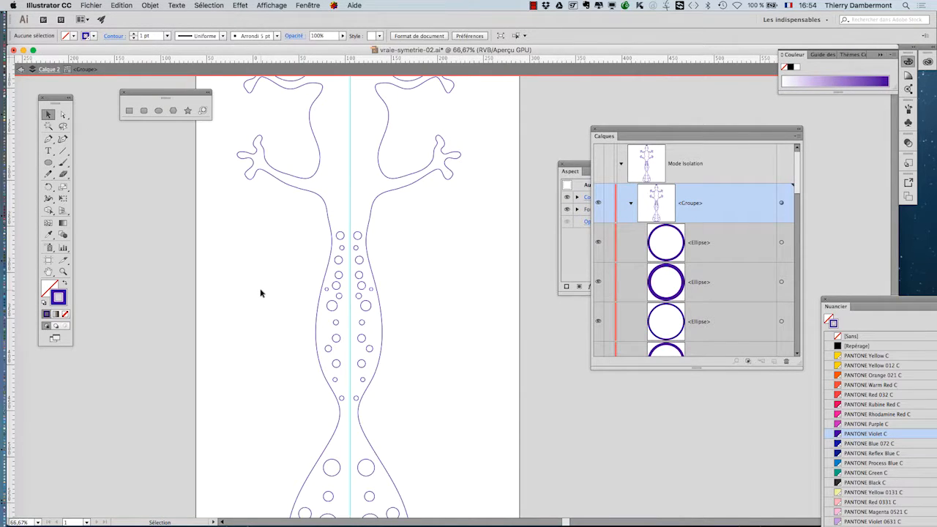
pyautogui.moveTo(282, 283); pyautogui.dragTo(324, 331)
pyautogui.scroll(4, 389, 130)
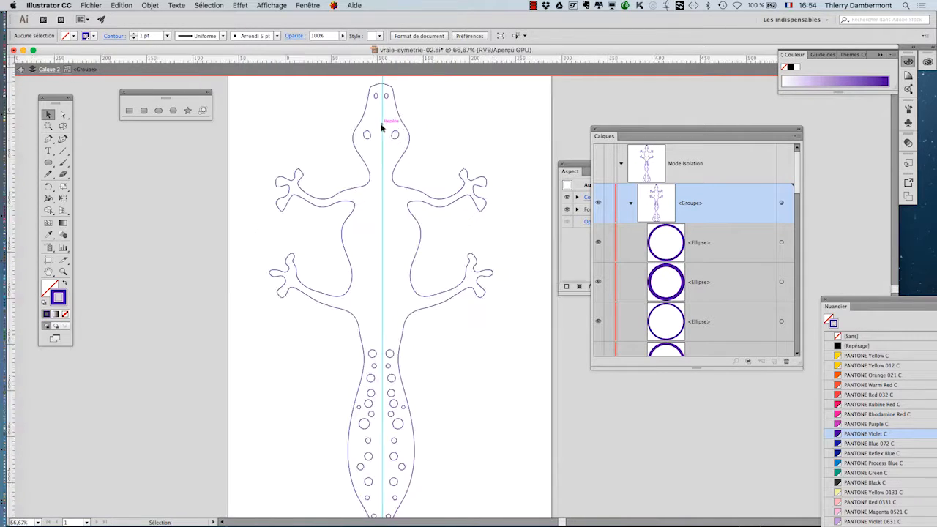
pyautogui.scroll(1, 425, 161)
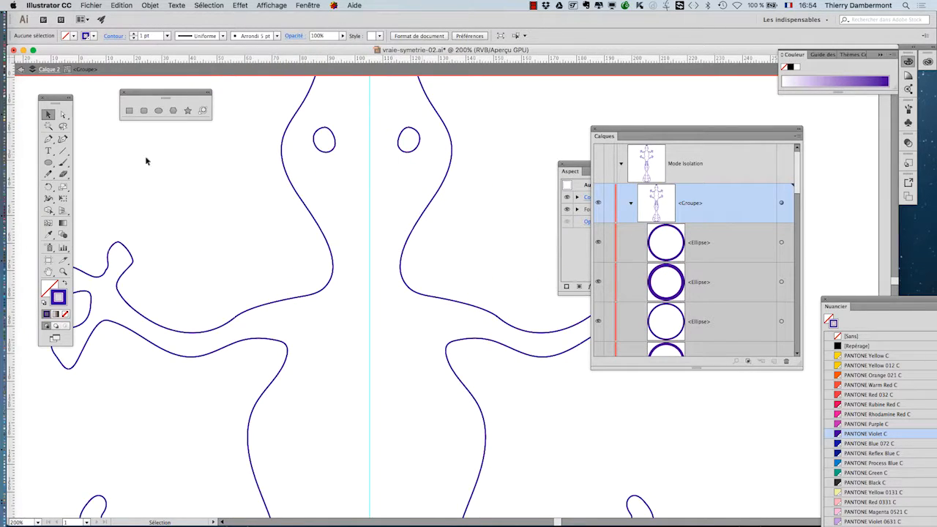
pyautogui.press('l')
pyautogui.moveTo(409, 133); pyautogui.dragTo(420, 142)
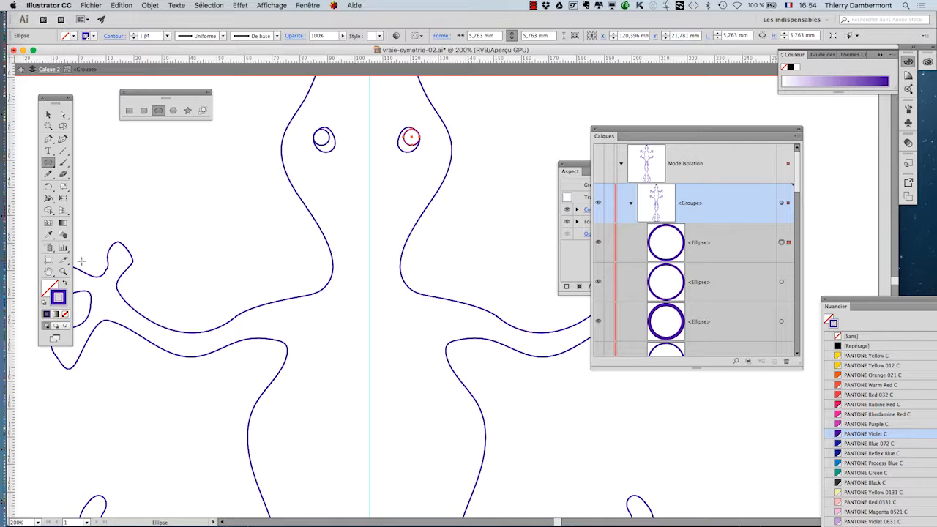
pyautogui.click(64, 285)
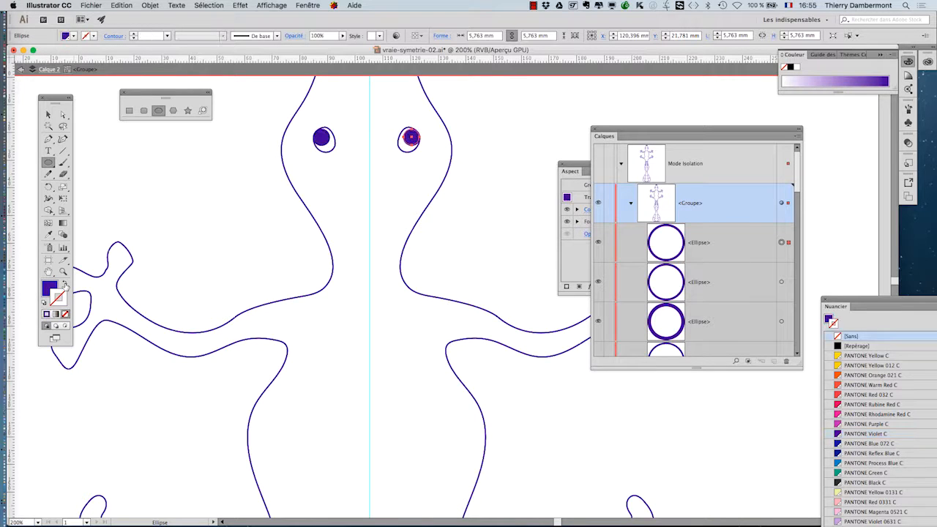
pyautogui.click(48, 114)
pyautogui.click(178, 189)
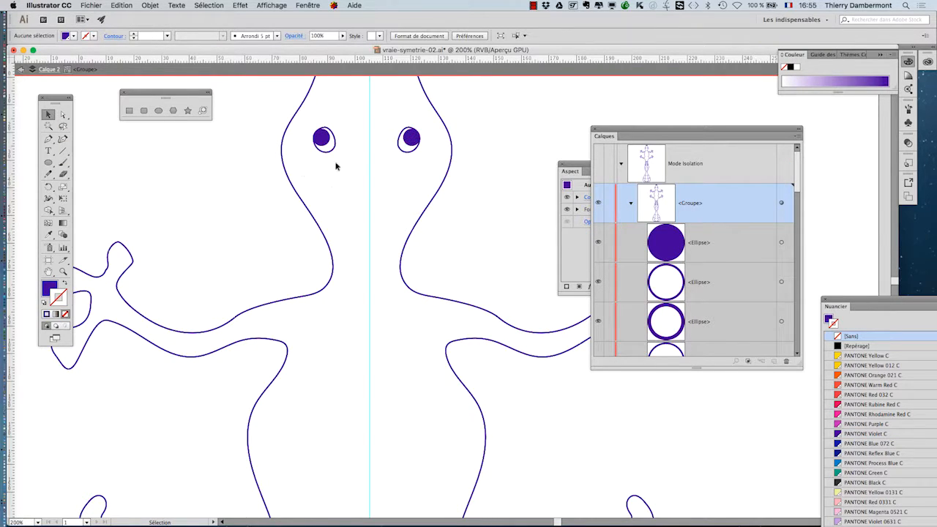
# Reposition the violet pupil inside the right eye, nudge it upward toward the eye's upper edge, and deselect
pyautogui.moveTo(415, 145)
pyautogui.mouseDown()
pyautogui.moveTo(405, 151)
pyautogui.moveTo(411, 145)
pyautogui.mouseUp()
pyautogui.click(320, 183)
pyautogui.click(389, 176)
pyautogui.click(411, 146)
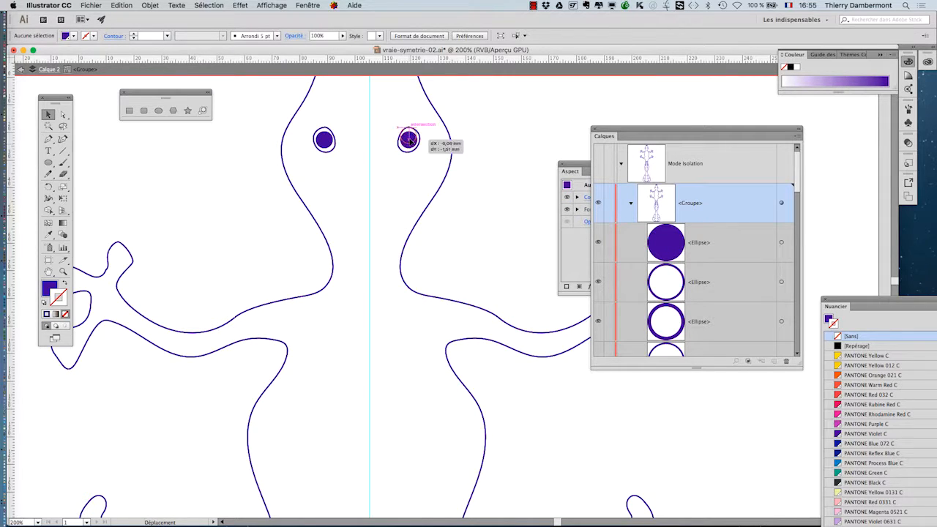
pyautogui.press('Up')
pyautogui.press('Up')
pyautogui.click(376, 212)
# Save a new version of the drawing as vraie-symetrie-03.ai in Adobe Illustrator format with Illustrator CC compatibility
pyautogui.press('super+minus')
pyautogui.press('super+minus')
pyautogui.press('super+minus')
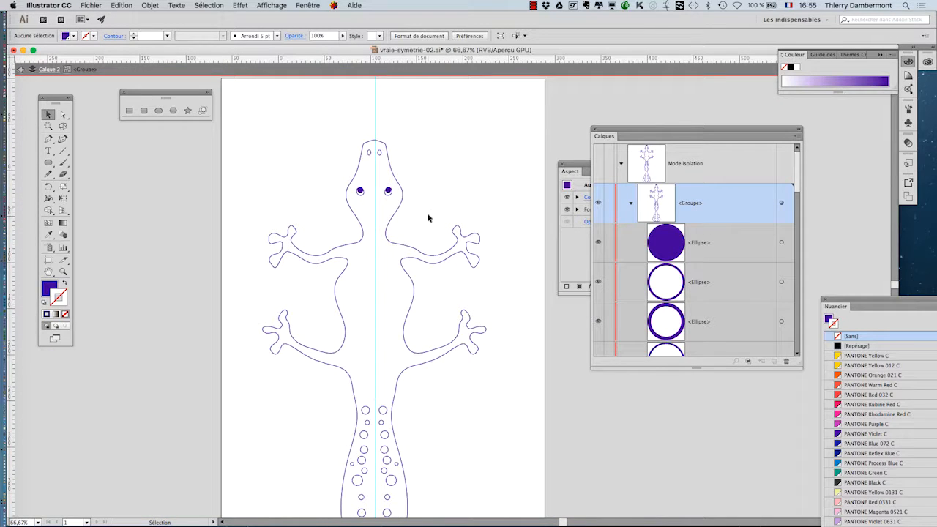
pyautogui.moveTo(428, 217); pyautogui.dragTo(415, 174)
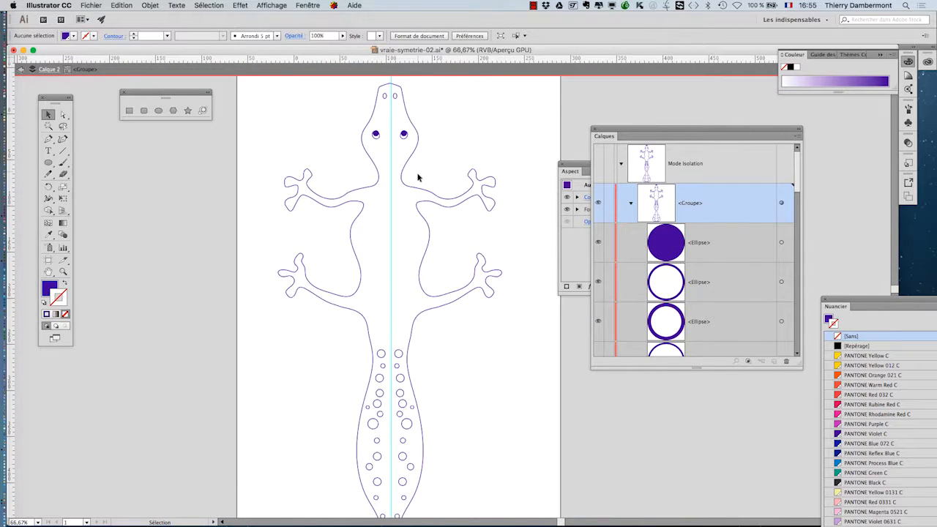
pyautogui.press('super+minus')
pyautogui.press('super+minus')
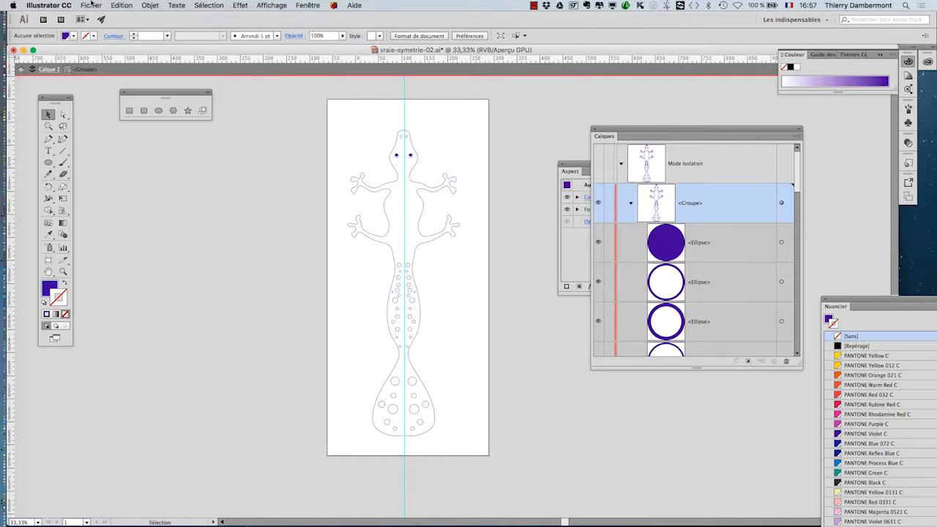
pyautogui.click(91, 5)
pyautogui.click(117, 96)
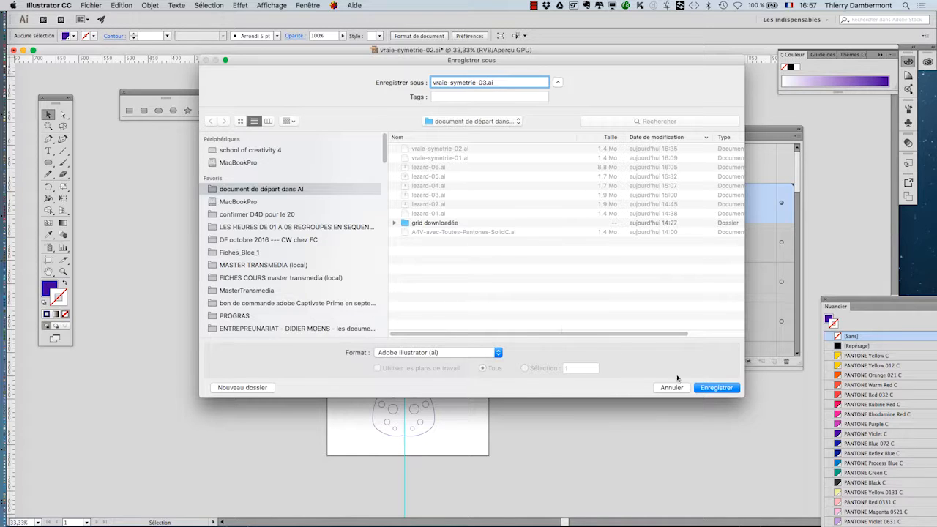
pyautogui.click(714, 388)
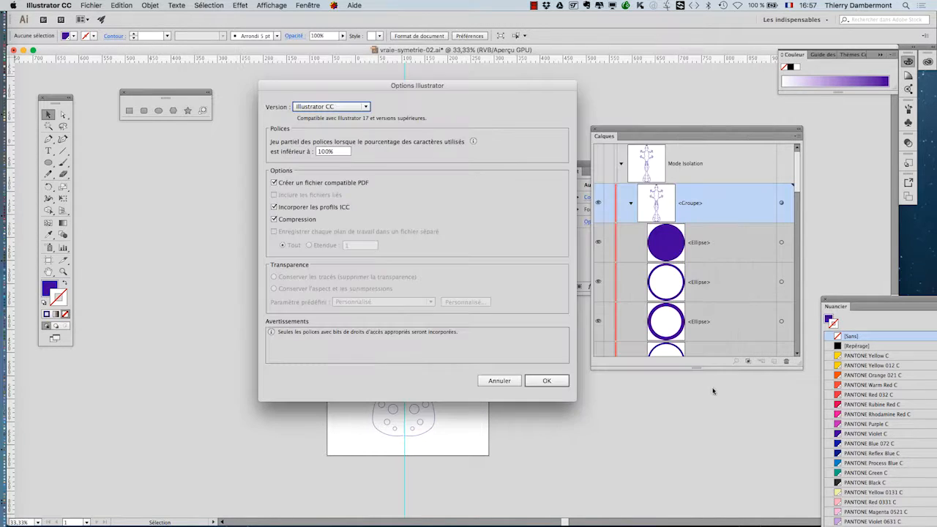
pyautogui.click(556, 384)
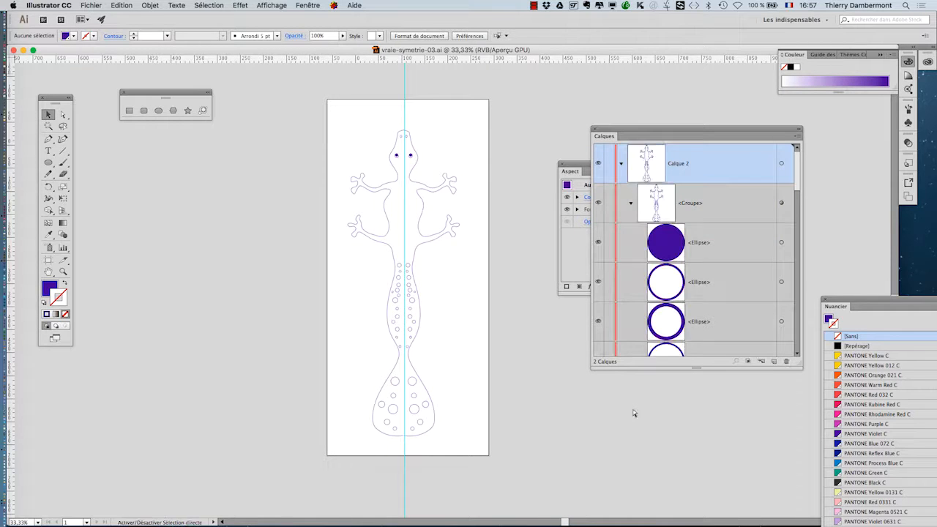
# Directly select the anchor points of the head and front leg and move them up, stretching the lizard to about 775 mm tall
pyautogui.scroll(3, 310, 274)
pyautogui.scroll(-2, 286, 190)
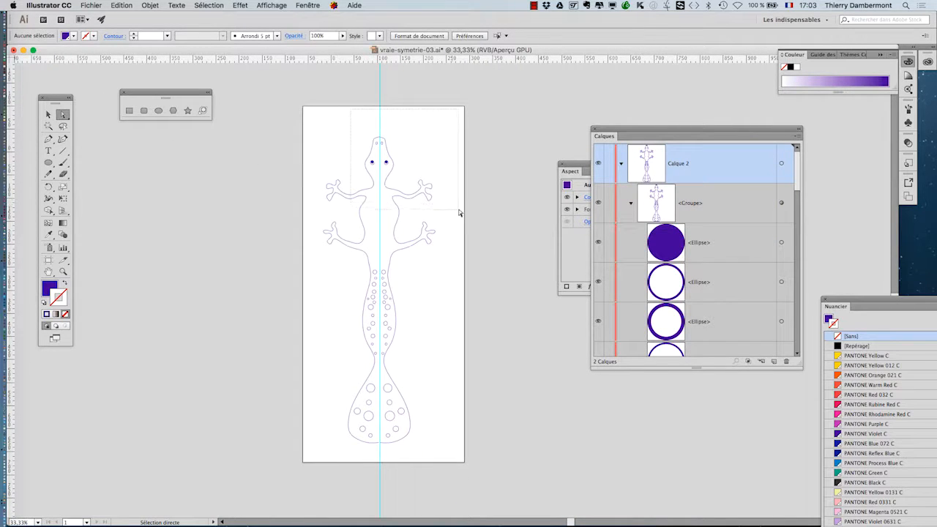
pyautogui.moveTo(459, 213); pyautogui.dragTo(430, 161)
pyautogui.moveTo(432, 209); pyautogui.dragTo(439, 318)
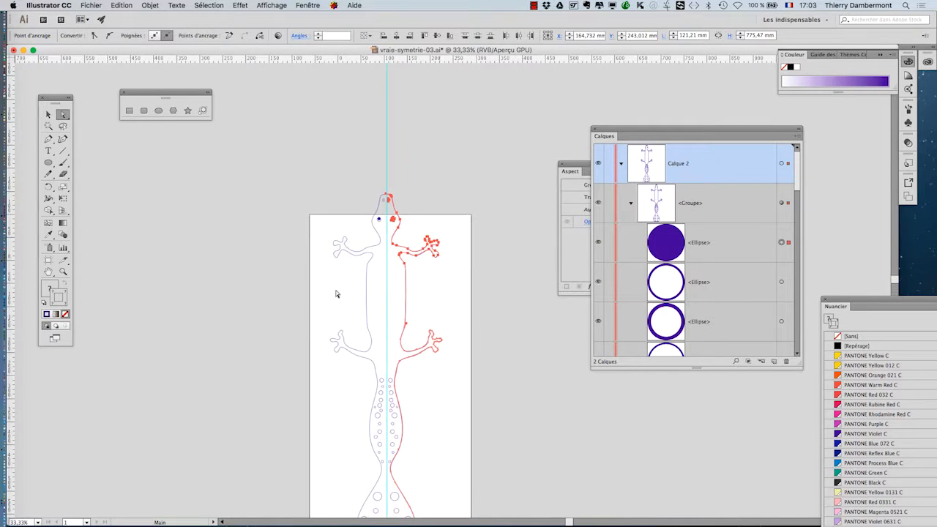
# Extend the artboard's upper edge above the lizard's raised head and leave artboard editing with nothing selected
pyautogui.click(47, 260)
pyautogui.moveTo(393, 216); pyautogui.dragTo(391, 164)
pyautogui.press('Delete')
pyautogui.moveTo(390, 215); pyautogui.dragTo(390, 156)
pyautogui.click(49, 115)
pyautogui.click(166, 210)
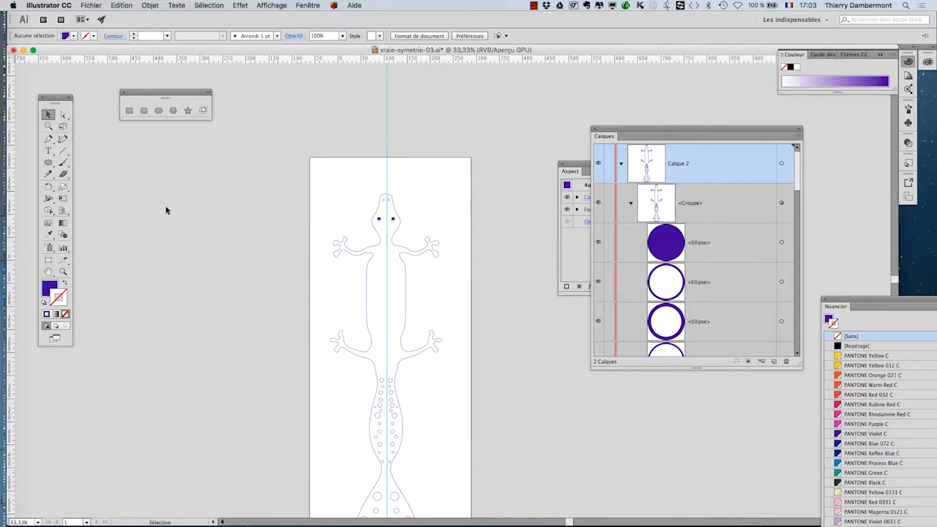
# Save the stretched lizard in the current file
pyautogui.moveTo(245, 273); pyautogui.dragTo(241, 161)
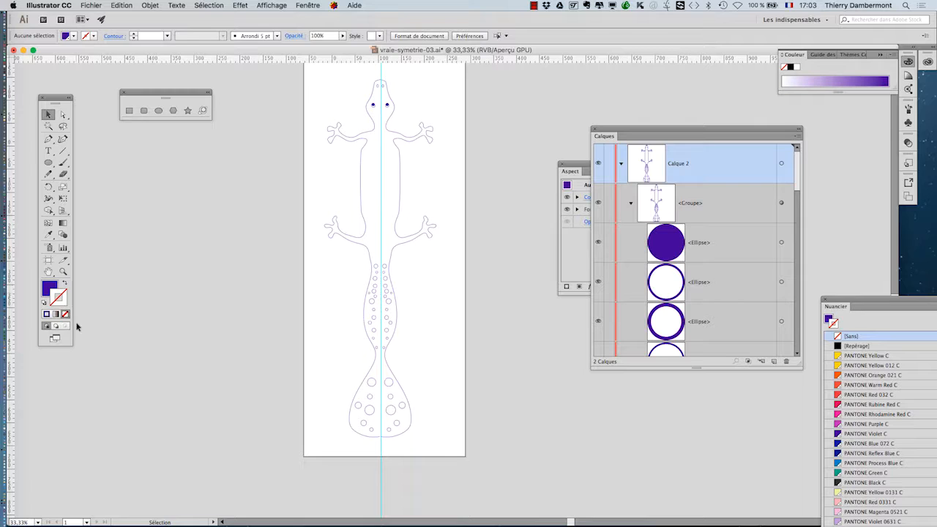
pyautogui.click(90, 6)
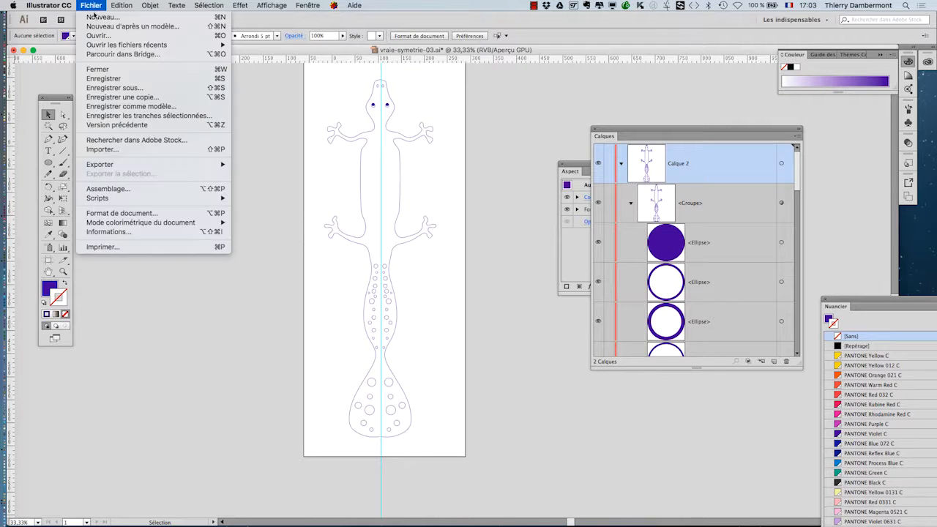
pyautogui.click(128, 79)
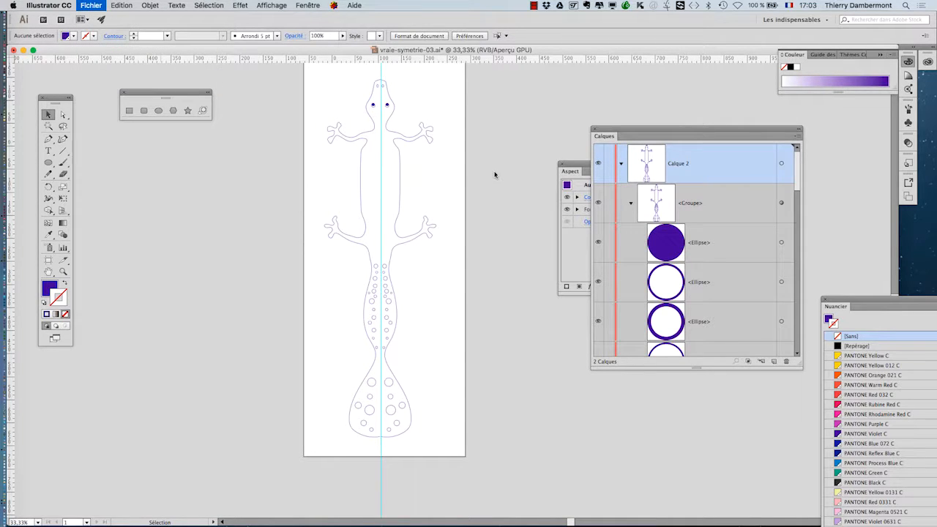